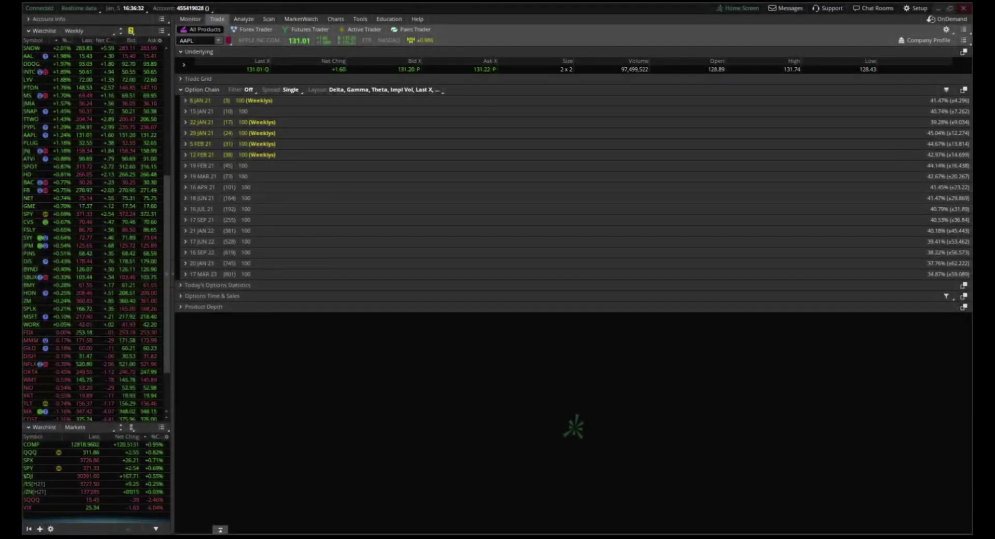
# Step: Expand the AAPL 8 JAN 21 weekly expiration to list calls and puts for strikes 119–143
pyautogui.click(201, 100)
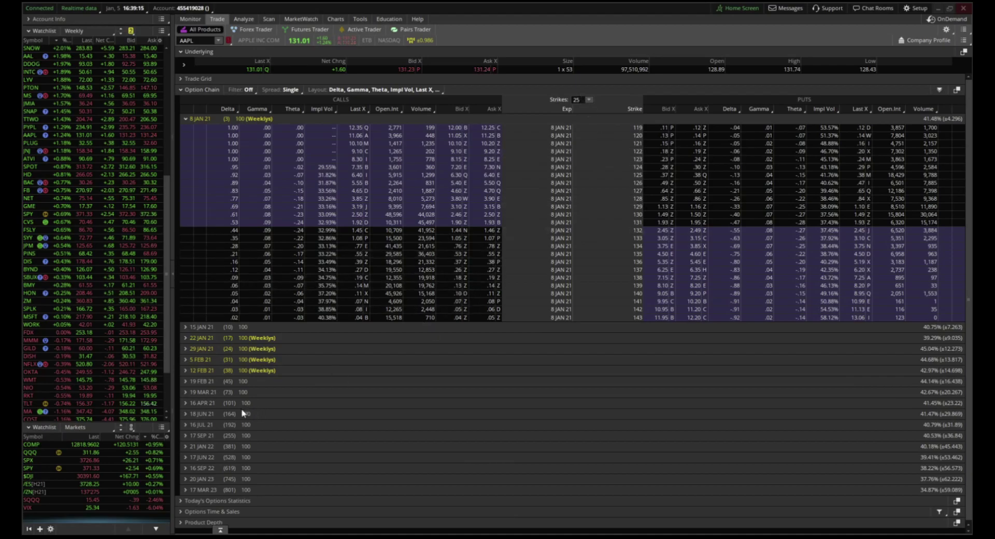
# Step: Expand the 21 JAN 22 expiration and scroll through its strikes from 113.75 to 190
pyautogui.click(209, 447)
pyautogui.scroll(-3, 321, 432)
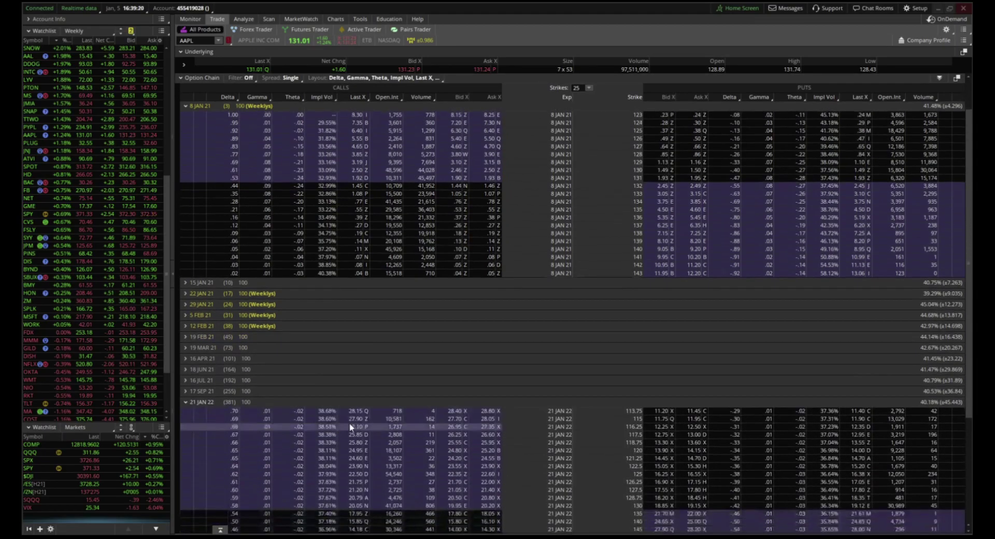
pyautogui.scroll(-3, 351, 429)
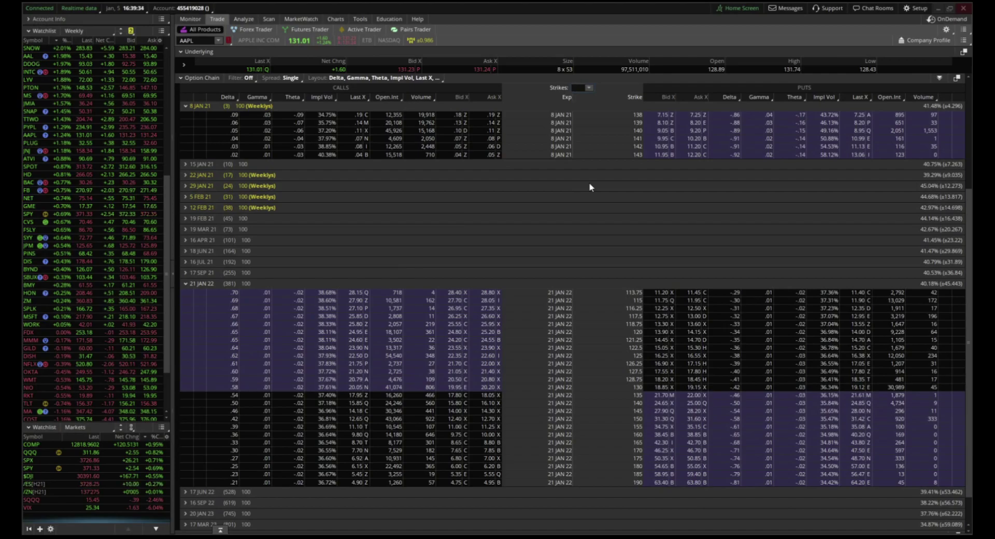
# Step: Try 75 and 10 strikes per expiration, then settle on 25 strikes
pyautogui.write('75')
pyautogui.press('Return')
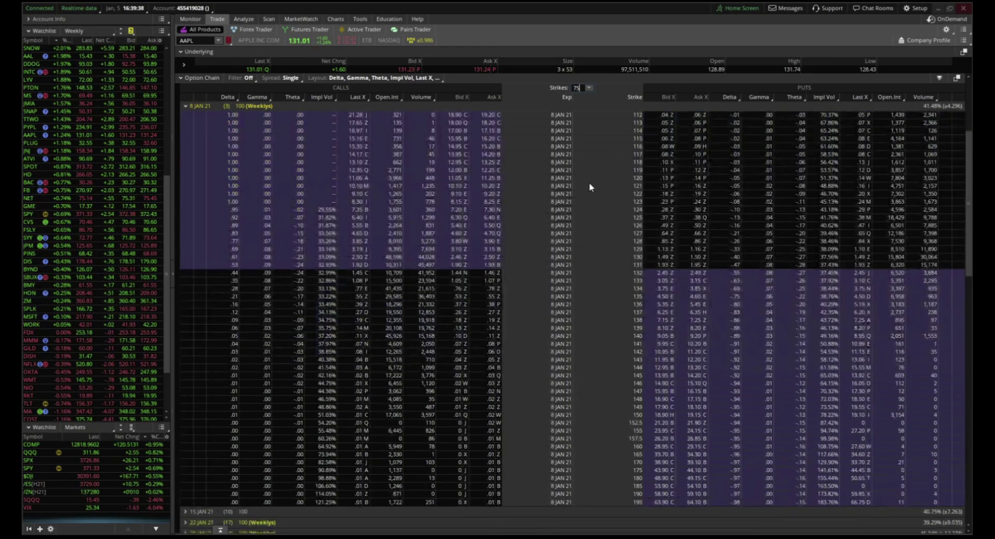
pyautogui.scroll(3, 560, 249)
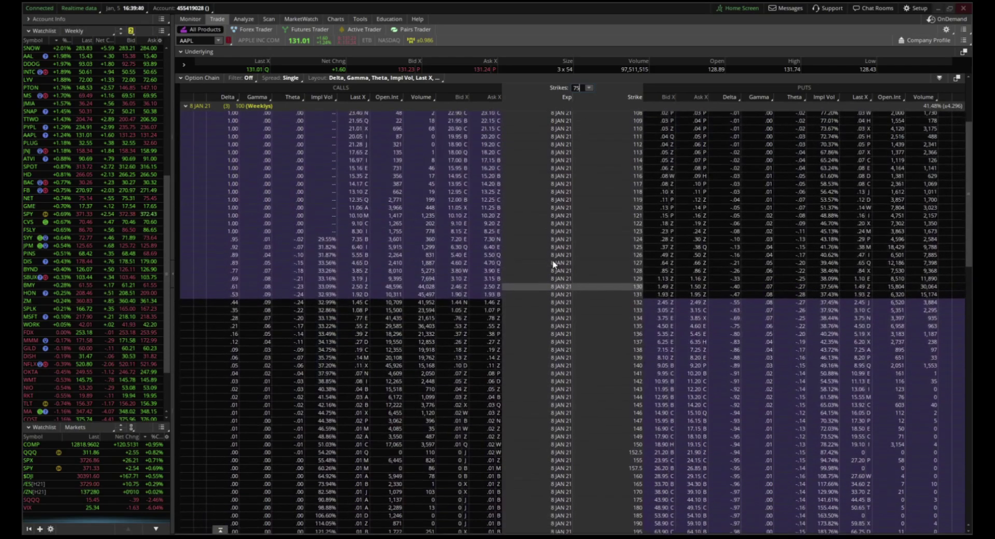
pyautogui.scroll(-5, 554, 264)
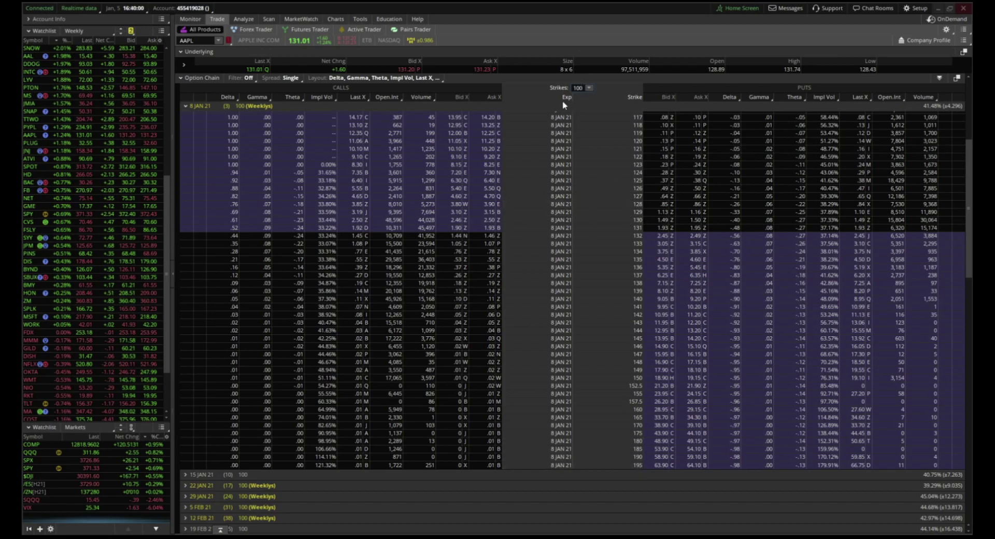
pyautogui.write('10')
pyautogui.press('BackSpace')
pyautogui.press('BackSpace')
pyautogui.press('BackSpace')
pyautogui.press('Return')
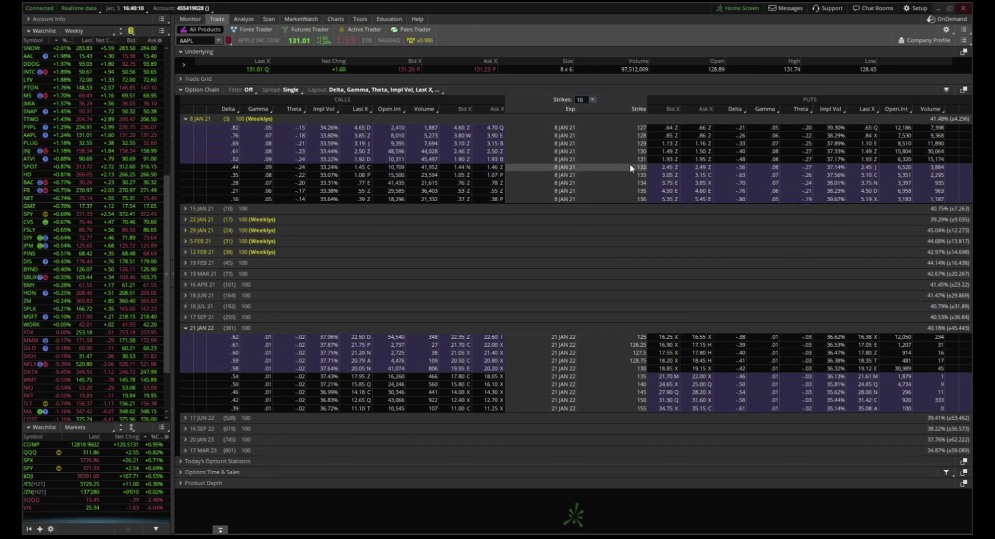
pyautogui.write('25')
pyautogui.press('Return')
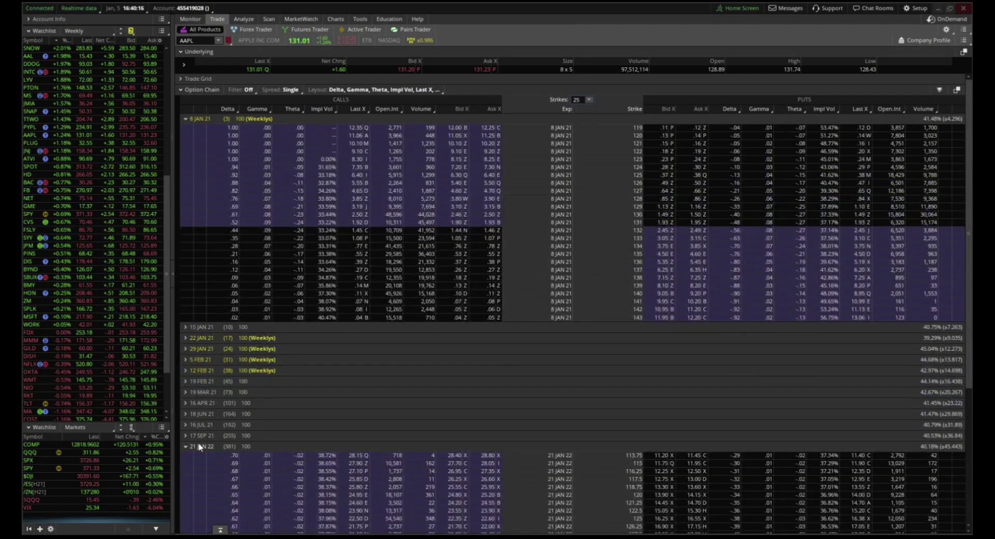
# Step: Collapse the 21 JAN 22 expiration, keeping the 8 JAN 21 strikes 119–143 in view
pyautogui.click(200, 444)
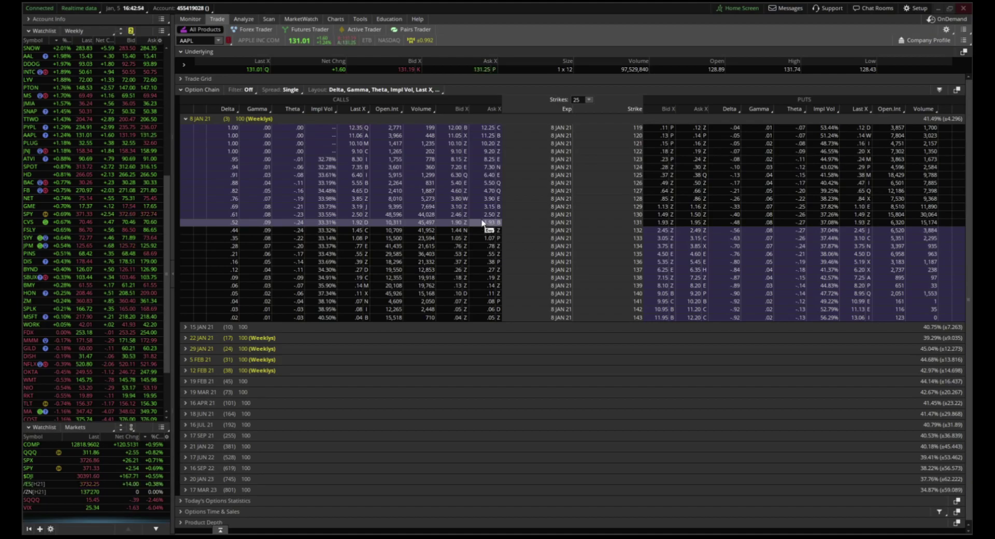
pyautogui.click(482, 223)
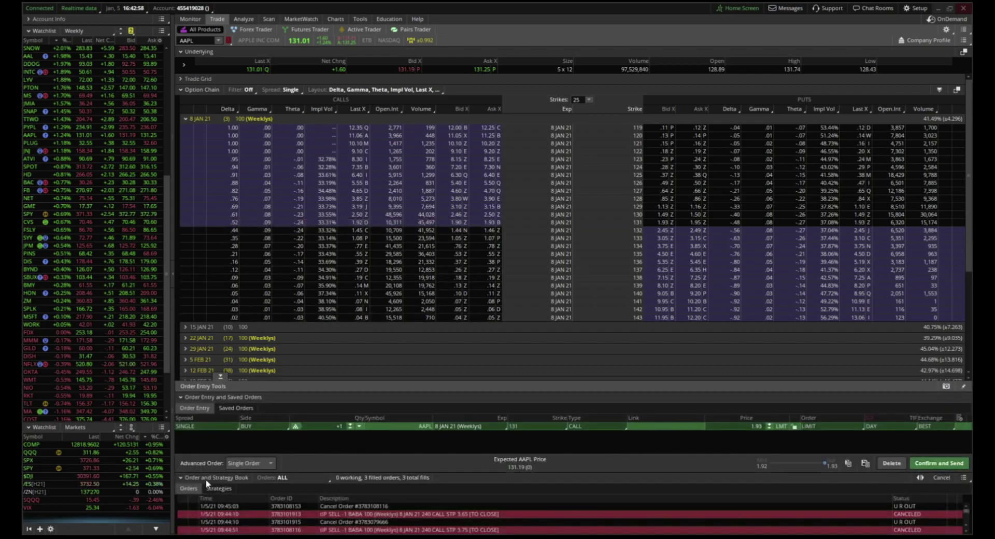
pyautogui.moveTo(220, 376); pyautogui.dragTo(221, 428)
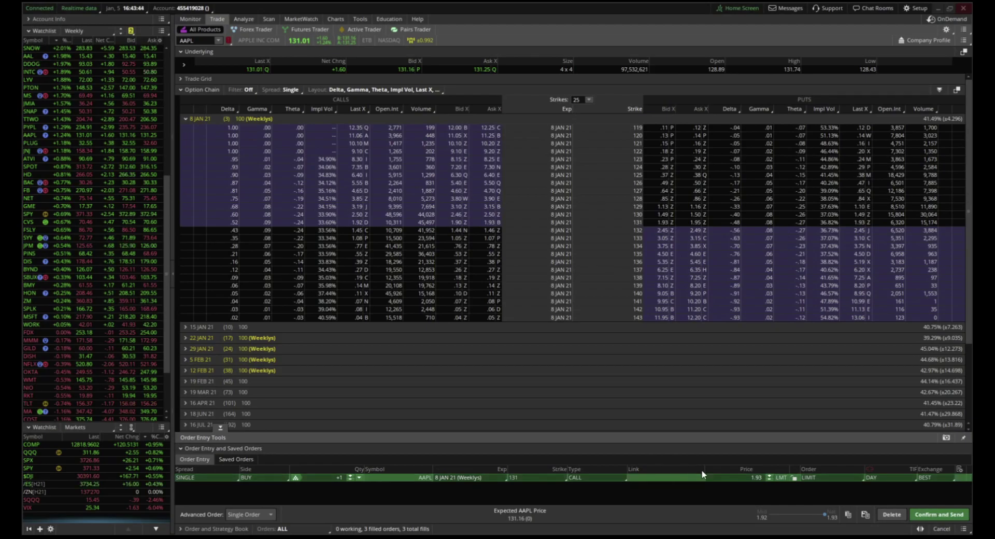
pyautogui.click(770, 480)
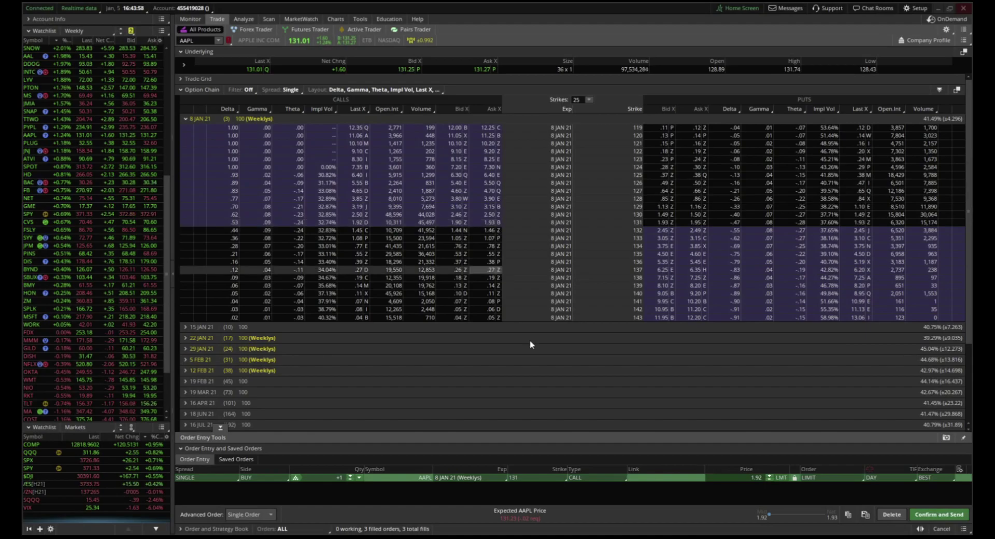
# Step: Change the staged AAPL 131 call order type from LIMIT to MARKET
pyautogui.click(812, 478)
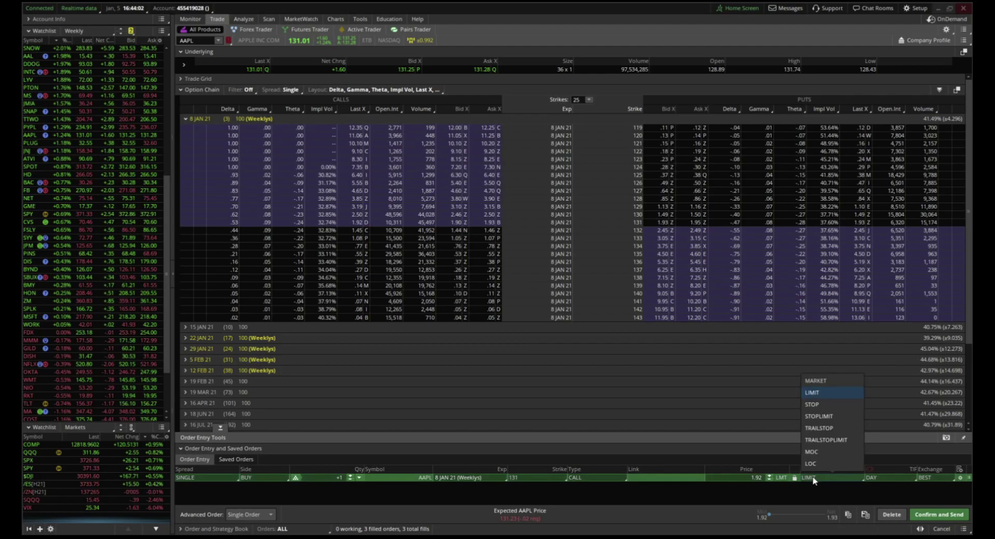
pyautogui.click(812, 382)
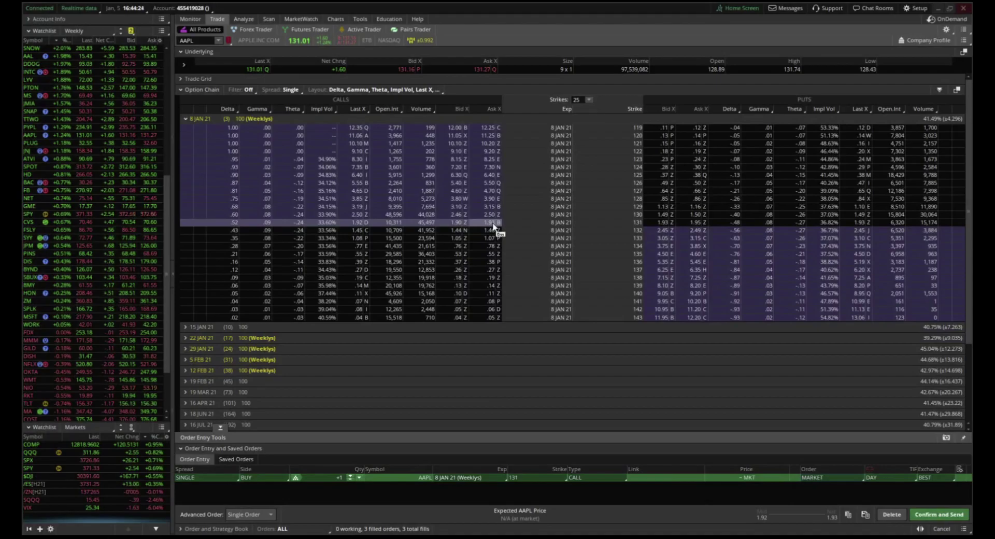
# Step: Load the SNOW chain and stage a buy of one 8 JAN 21 285 call at a 7.50 limit
pyautogui.write('SNOW')
pyautogui.press('Return')
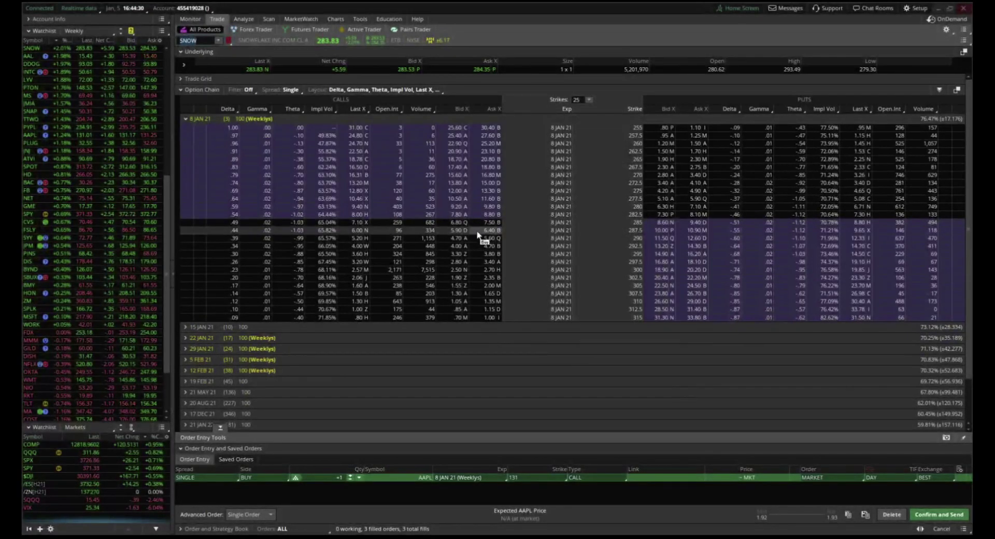
pyautogui.click(485, 224)
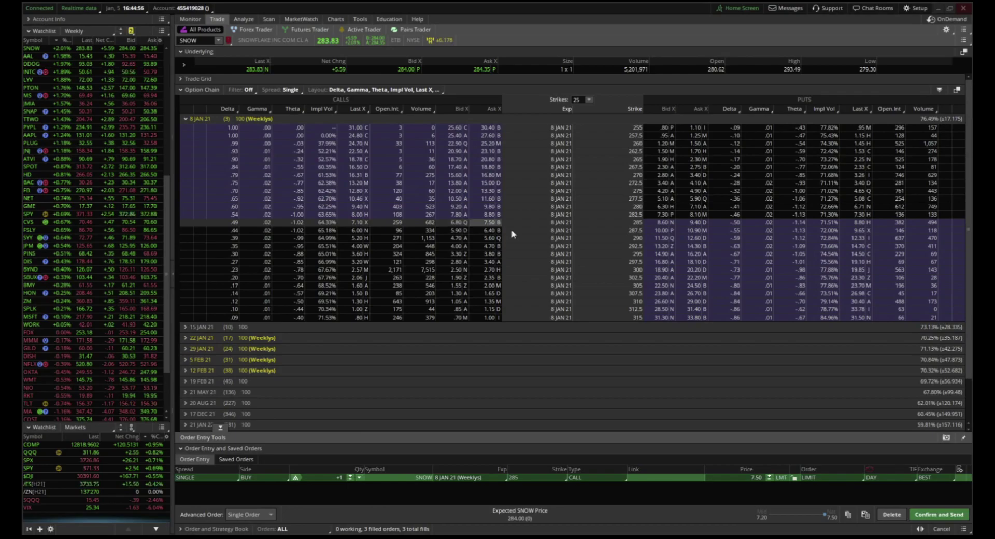
# Step: Step the SNOW 285 call limit price down to 6.90, then back up to 7.20
pyautogui.click(770, 479)
pyautogui.click(770, 479)
pyautogui.click(770, 480)
pyautogui.click(770, 479)
pyautogui.click(770, 480)
pyautogui.click(770, 479)
pyautogui.click(770, 476)
pyautogui.click(770, 475)
pyautogui.click(770, 475)
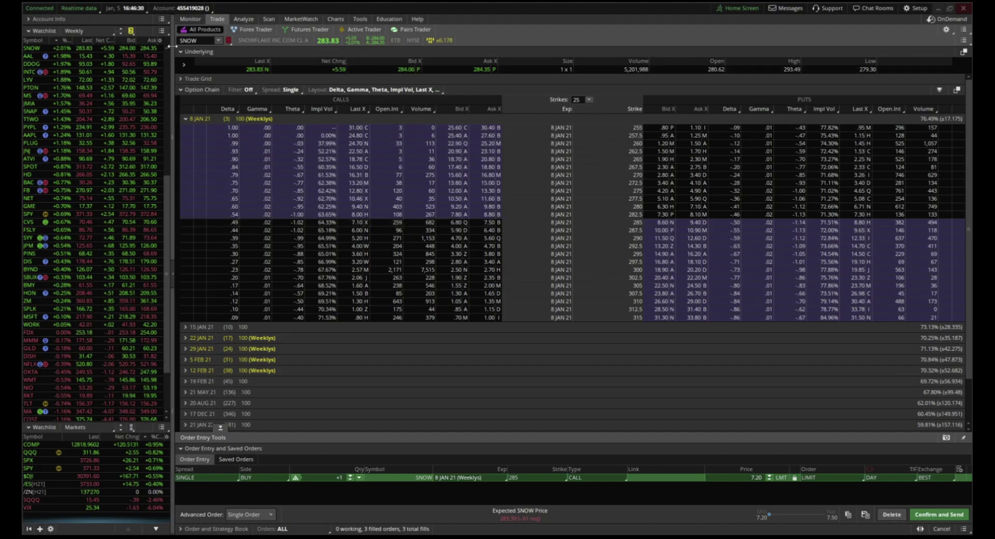
# Step: Switch the option chain back to AAPL after loading AAOC by mistake
pyautogui.click(189, 40)
pyautogui.write('AA')
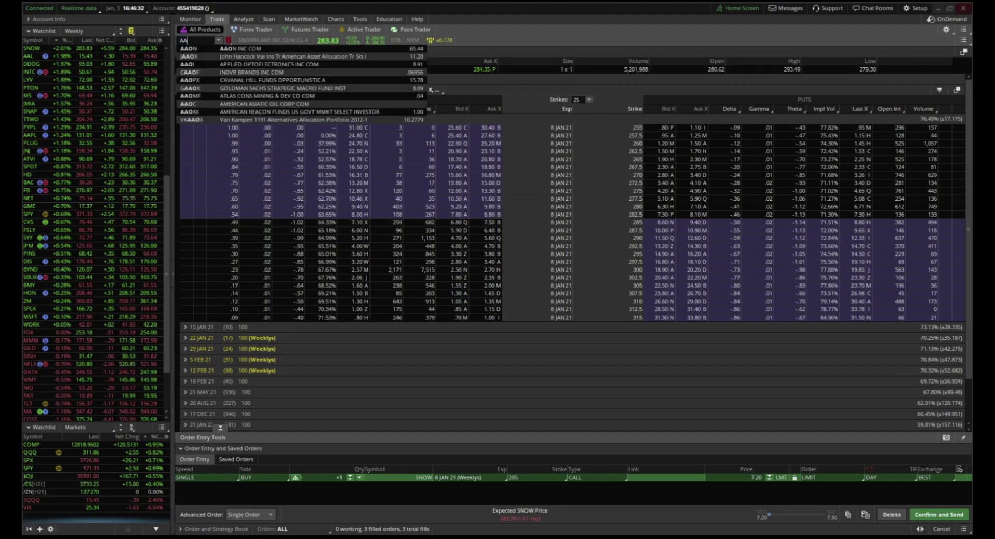
pyautogui.write('O')
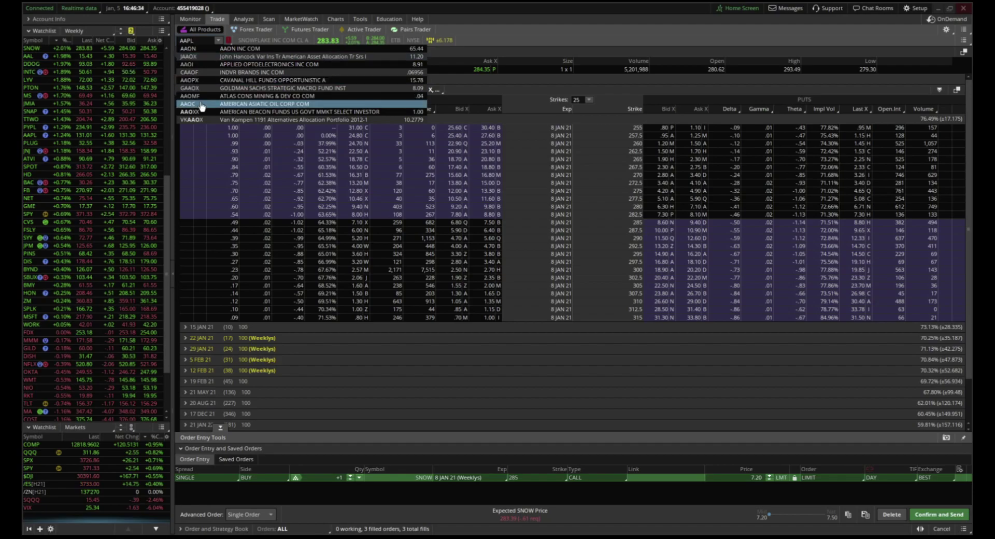
pyautogui.click(202, 104)
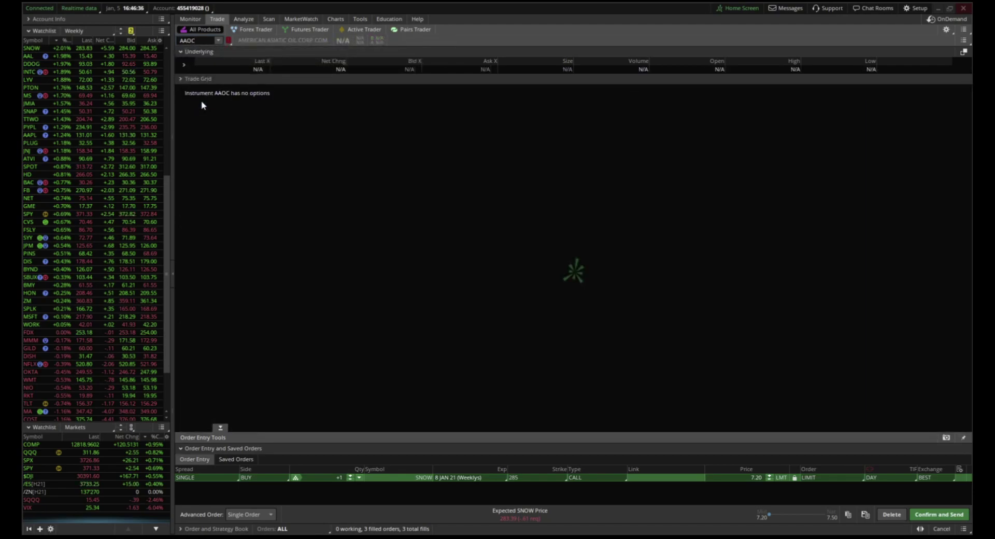
pyautogui.press('BackSpace')
pyautogui.press('BackSpace')
pyautogui.press('BackSpace')
pyautogui.write('P')
pyautogui.write('A')
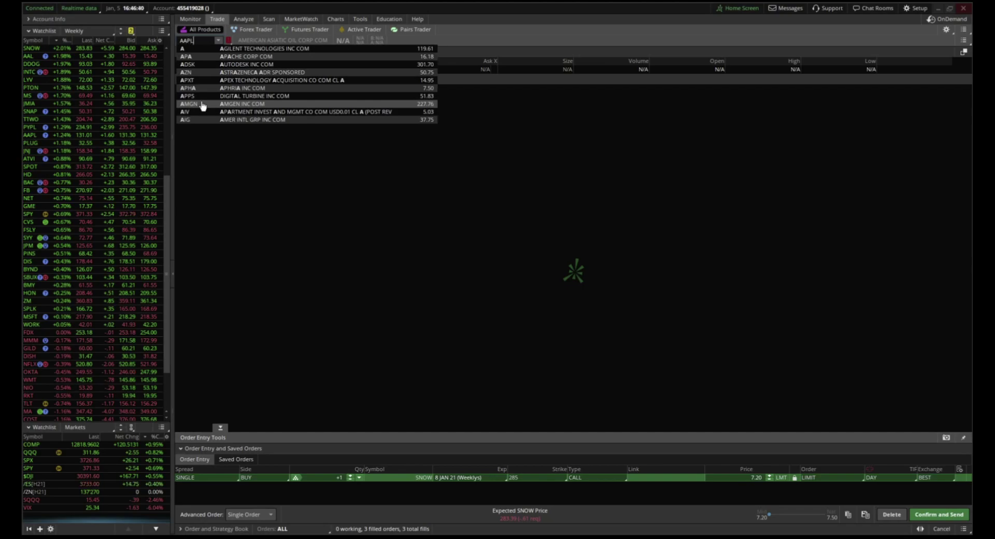
pyautogui.write('L')
pyautogui.press('Return')
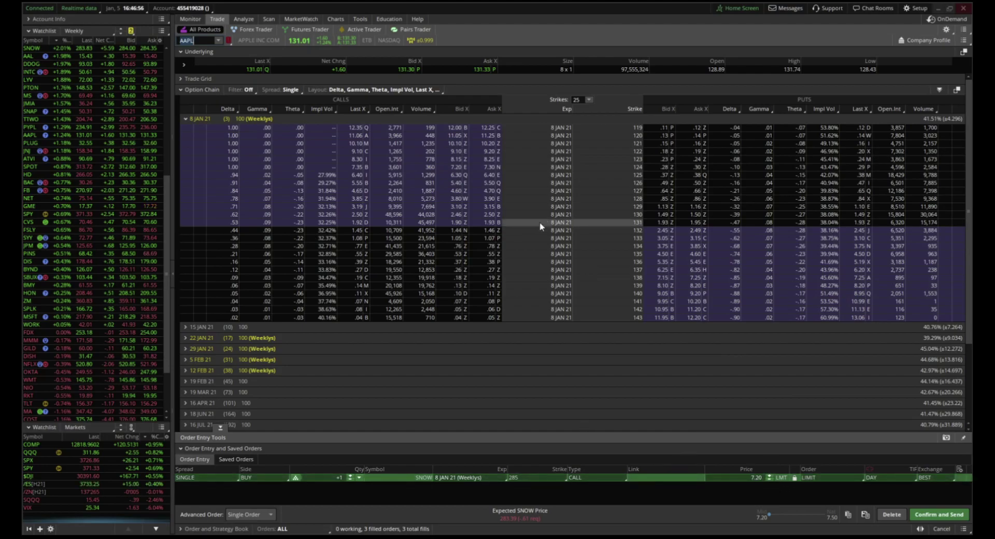
# Step: Stage a buy of one AAPL 8 JAN 21 131 call at its 1.93 Ask as a limit
pyautogui.click(492, 222)
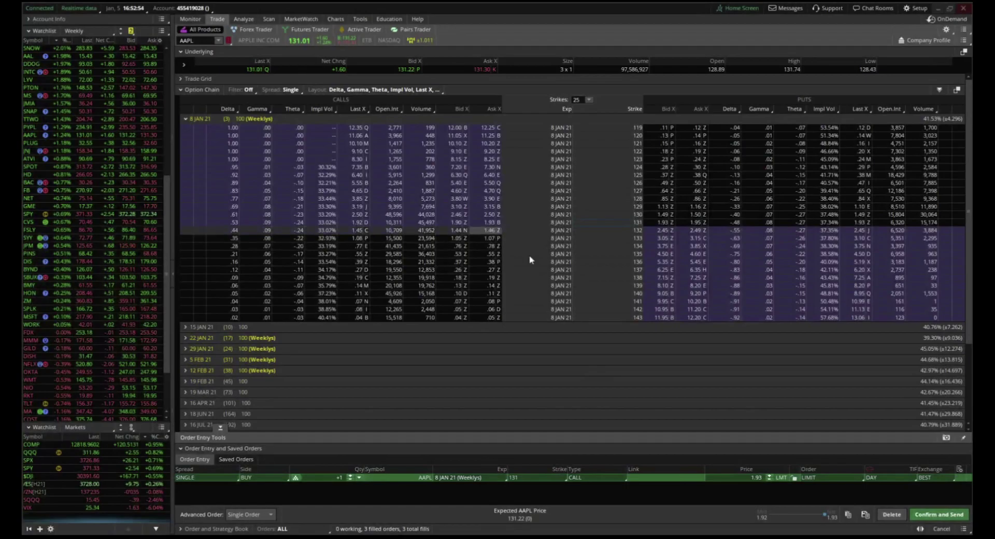
# Step: Lower the AAPL 131 call order's limit price by one cent to 1.92
pyautogui.click(769, 480)
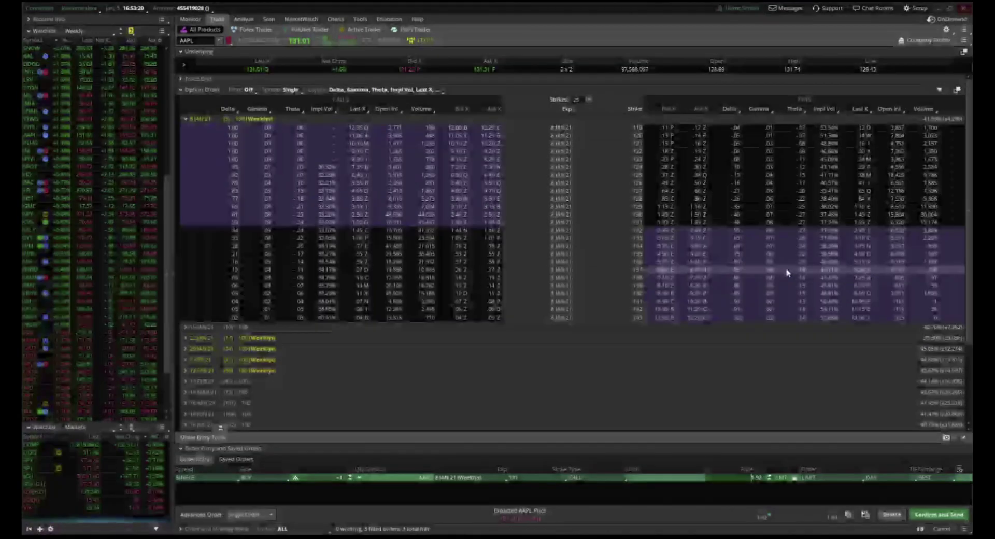
# Step: Step the staged 131 call's limit price up from 1.92 to 2.41
pyautogui.click(769, 475)
pyautogui.click(769, 476)
pyautogui.click(770, 475)
pyautogui.click(770, 475)
pyautogui.click(770, 475)
pyautogui.click(770, 475)
pyautogui.click(770, 475)
pyautogui.click(770, 475)
pyautogui.click(769, 476)
pyautogui.click(769, 475)
pyautogui.click(770, 475)
pyautogui.click(770, 475)
pyautogui.click(770, 475)
pyautogui.click(770, 475)
pyautogui.click(770, 475)
pyautogui.click(769, 475)
pyautogui.click(769, 475)
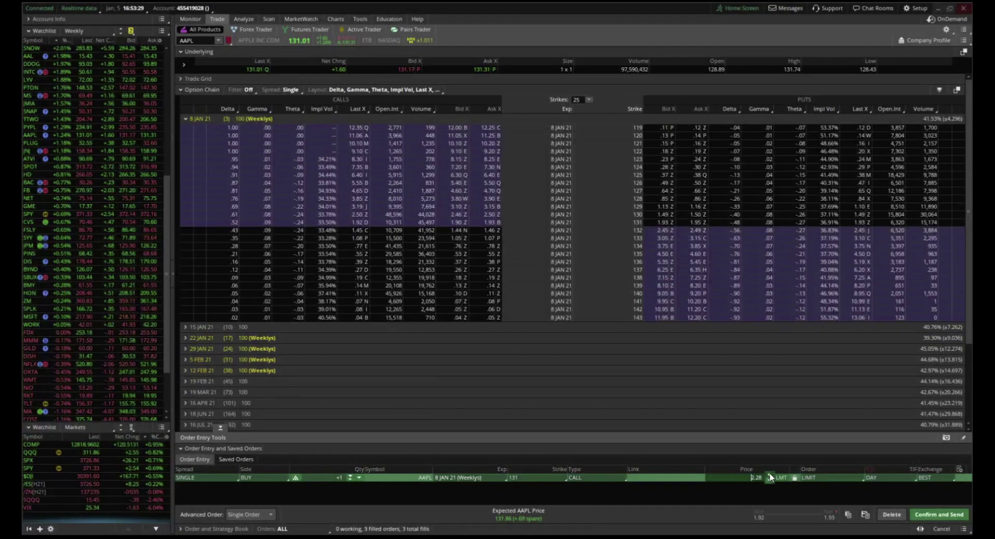
pyautogui.click(770, 475)
pyautogui.click(769, 476)
pyautogui.click(769, 476)
pyautogui.click(769, 475)
pyautogui.click(769, 475)
pyautogui.click(770, 475)
pyautogui.click(770, 475)
pyautogui.click(769, 475)
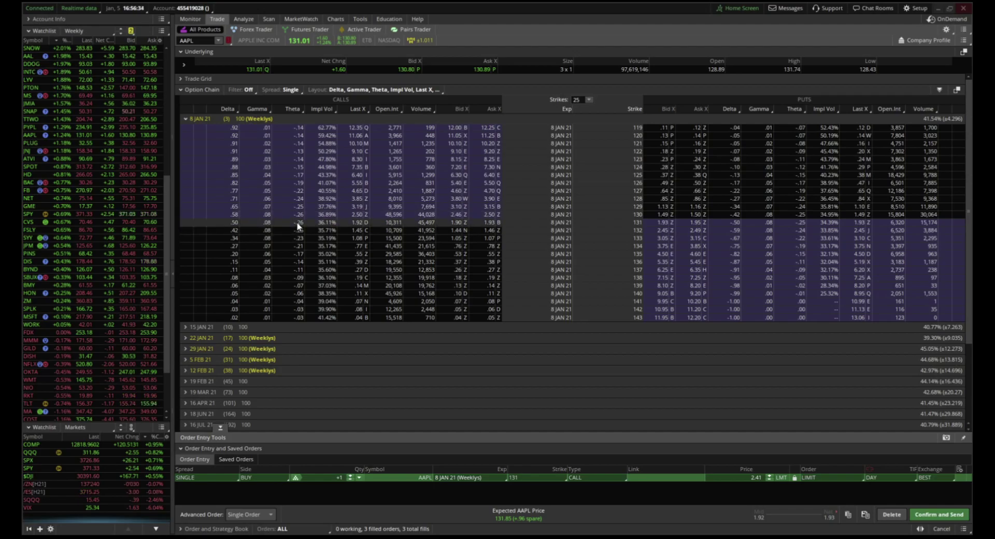
# Step: Collapse the 8 JAN 21 expiration and expand 19 FEB 21 in the option chain
pyautogui.click(186, 119)
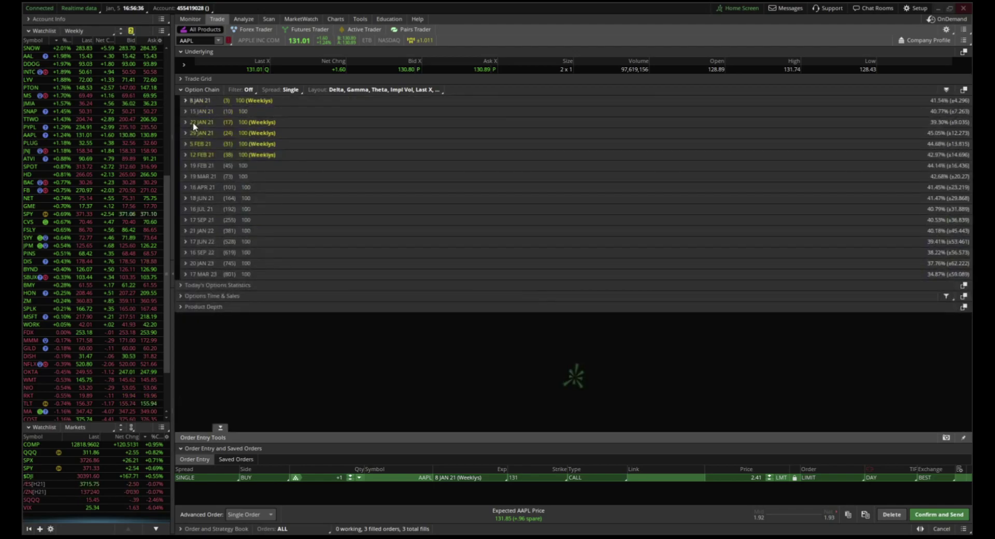
pyautogui.click(201, 167)
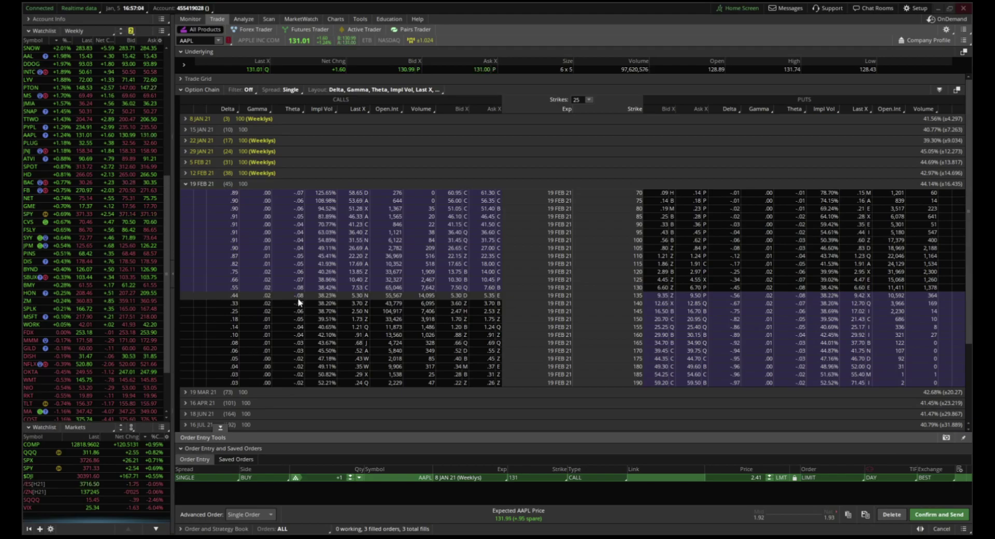
# Step: Collapse 19 FEB 21 and re-expand 8 JAN 21 to show strikes 119–143
pyautogui.click(188, 185)
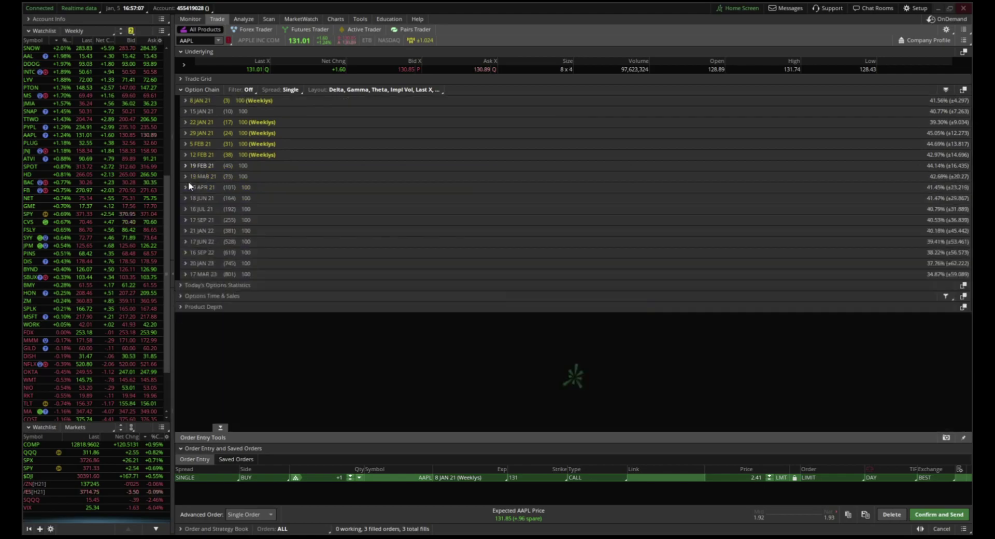
pyautogui.click(195, 102)
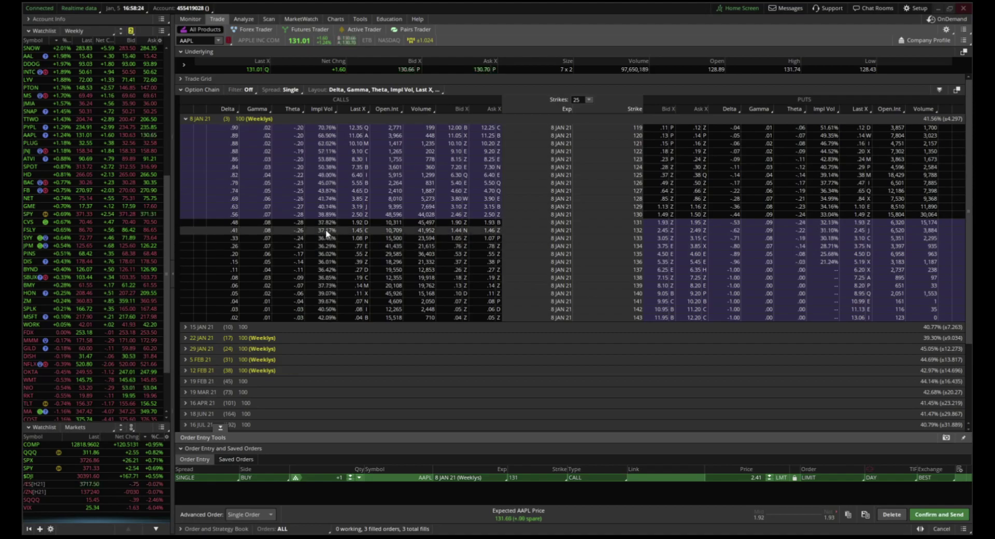
pyautogui.scroll(-3, 103, 135)
# Step: Enter QS in the symbol box to load QuantumScape's quote and option chain
pyautogui.click(206, 40)
pyautogui.write('QWS')
pyautogui.press('BackSpace')
pyautogui.press('BackSpace')
pyautogui.write('S')
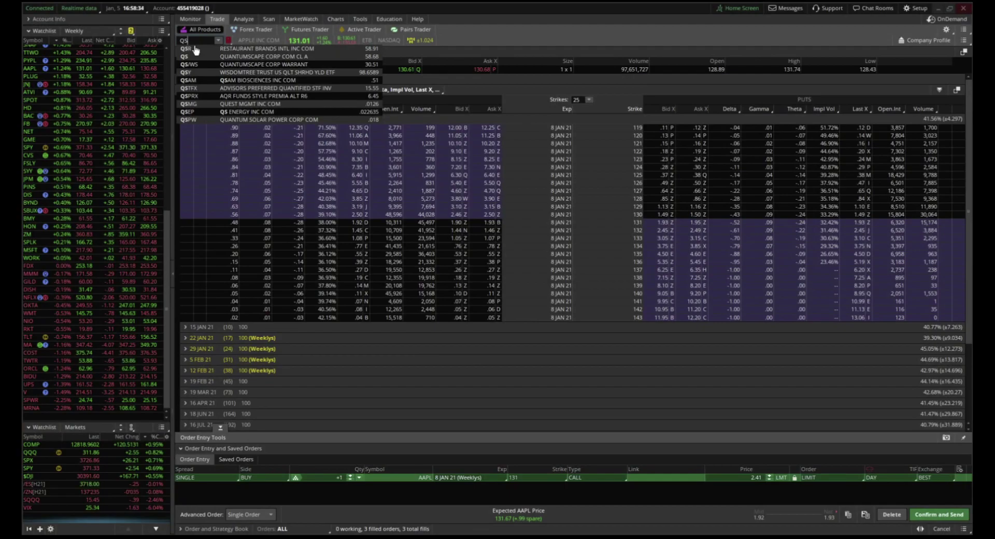
pyautogui.press('Return')
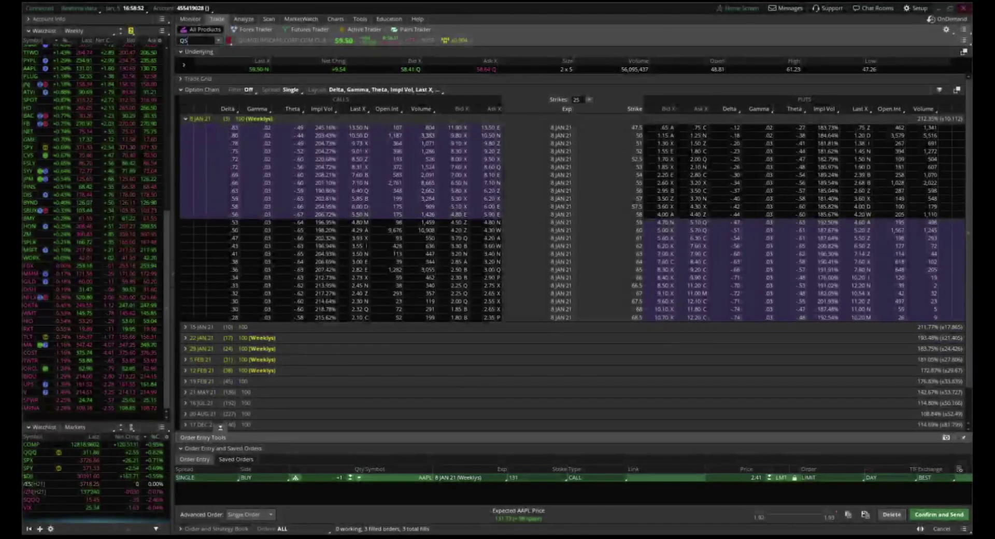
# Step: Switch the symbol back to AAPL so its 8 JAN 21 chain reappears
pyautogui.write('AAPL')
pyautogui.press('Return')
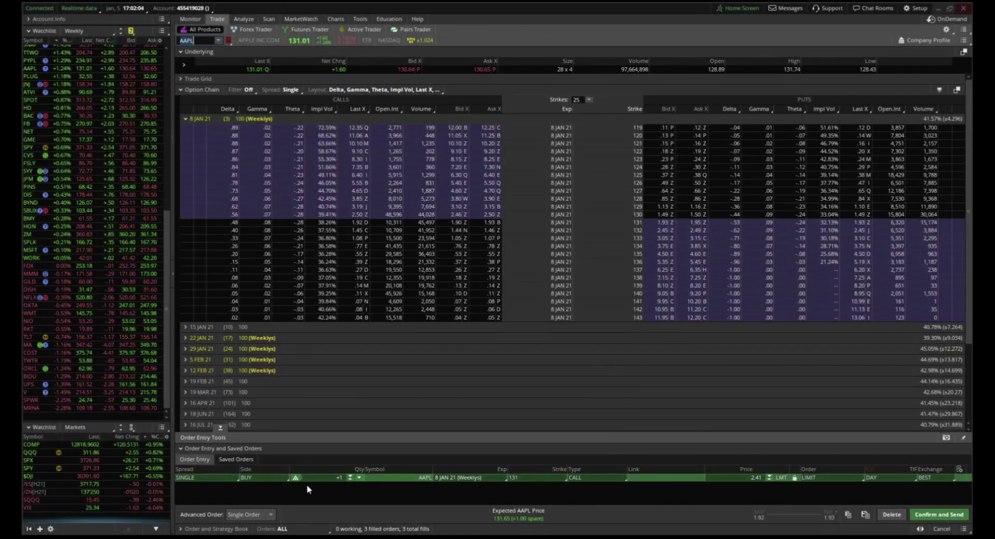
# Step: Change the staged 131 call order's side from BUY to SELL
pyautogui.click(258, 484)
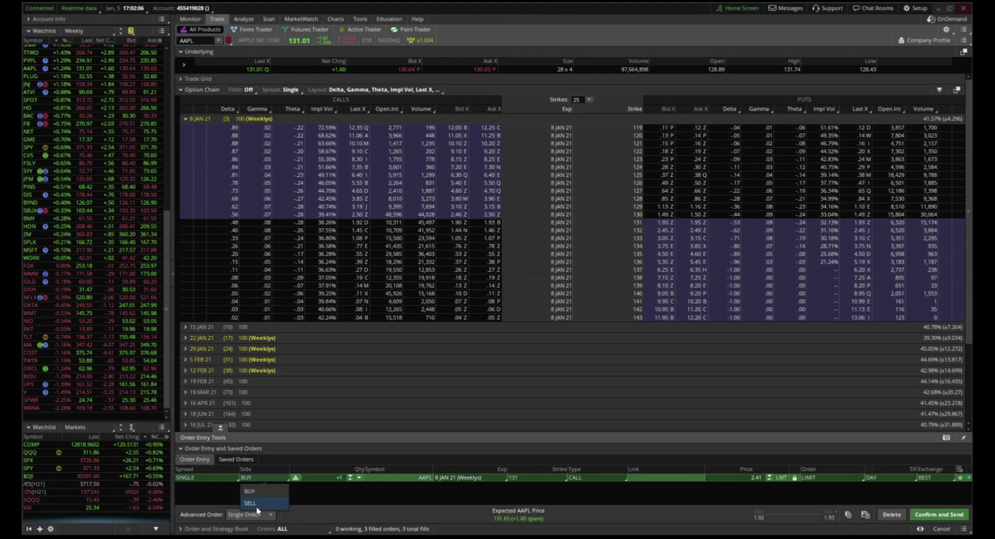
pyautogui.click(255, 504)
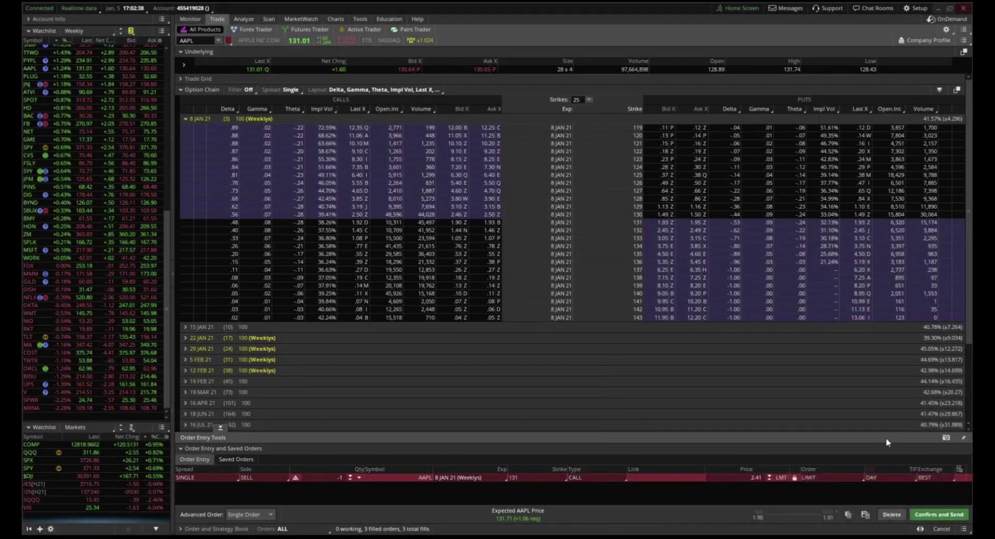
# Step: Change the sell order type from LIMIT to STOP, keeping the STD trigger
pyautogui.click(839, 478)
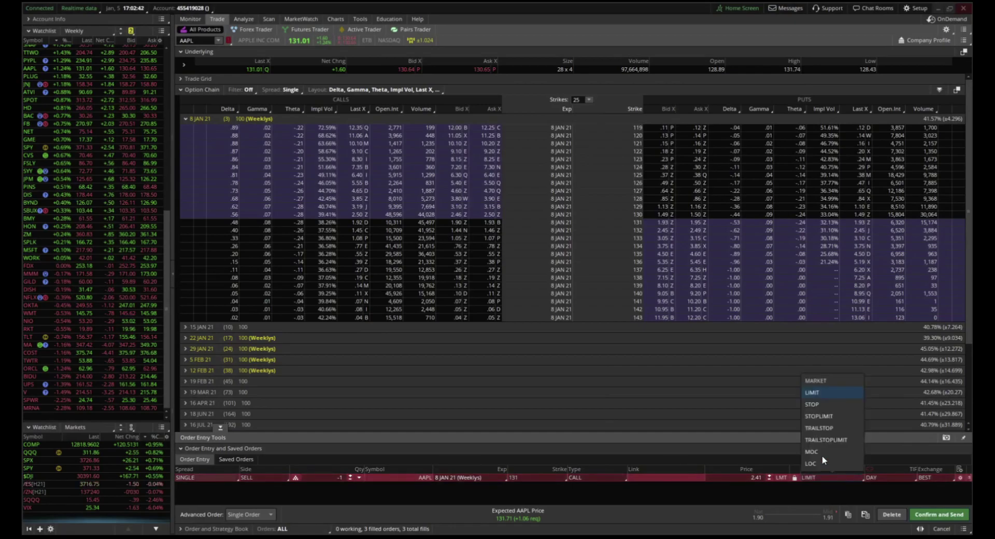
pyautogui.click(828, 403)
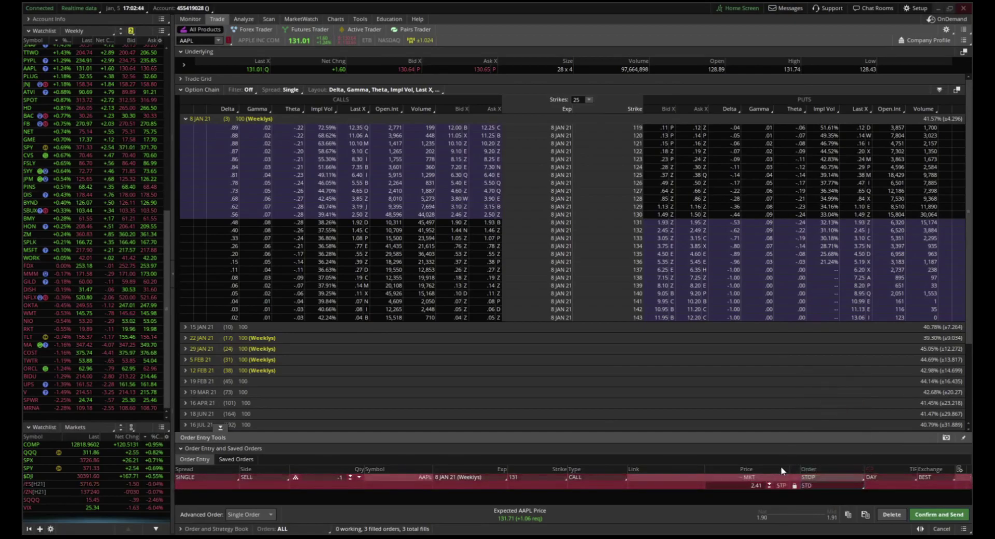
pyautogui.click(810, 488)
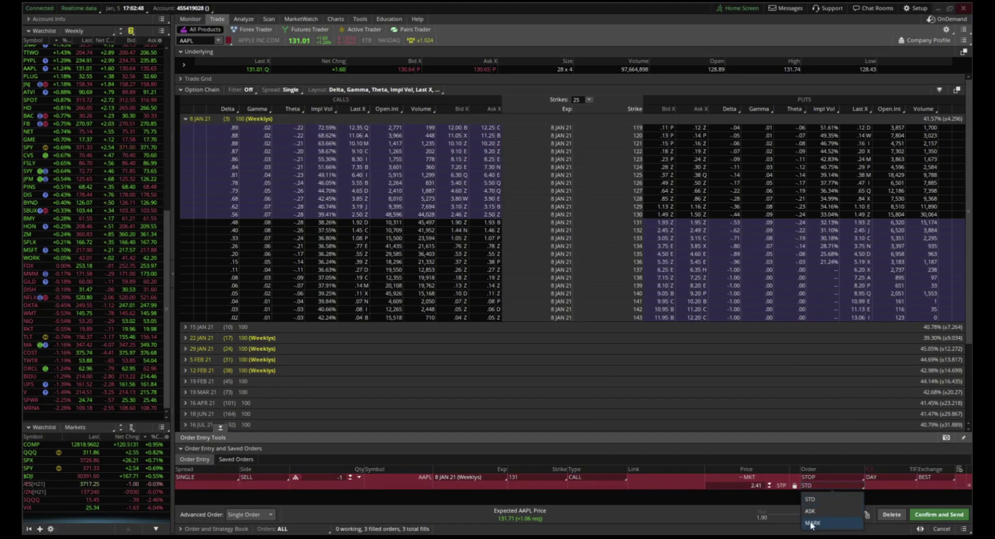
pyautogui.click(810, 501)
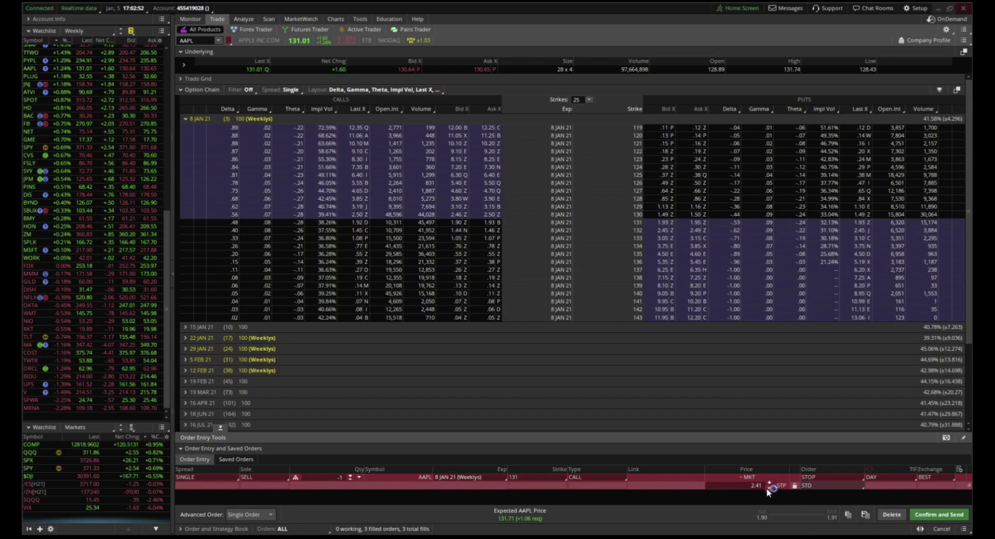
# Step: Lower the stop price step by step to 1.72
pyautogui.click(767, 488)
pyautogui.click(768, 488)
pyautogui.click(768, 489)
pyautogui.click(768, 489)
pyautogui.click(769, 489)
pyautogui.click(769, 488)
pyautogui.click(769, 488)
pyautogui.click(769, 489)
pyautogui.click(770, 488)
pyautogui.click(769, 488)
pyautogui.click(769, 489)
pyautogui.click(769, 488)
pyautogui.click(769, 489)
pyautogui.click(769, 488)
pyautogui.click(769, 488)
pyautogui.click(769, 488)
pyautogui.click(769, 488)
pyautogui.click(769, 488)
pyautogui.click(769, 488)
pyautogui.click(769, 488)
pyautogui.click(769, 488)
pyautogui.click(769, 488)
pyautogui.click(769, 488)
pyautogui.click(769, 488)
pyautogui.click(769, 488)
pyautogui.click(769, 488)
pyautogui.click(769, 488)
pyautogui.click(769, 489)
pyautogui.click(769, 488)
pyautogui.click(769, 488)
pyautogui.click(769, 488)
pyautogui.click(769, 488)
pyautogui.click(769, 488)
# Step: Step the STOP sell's trigger price back up to 2.41
pyautogui.click(770, 484)
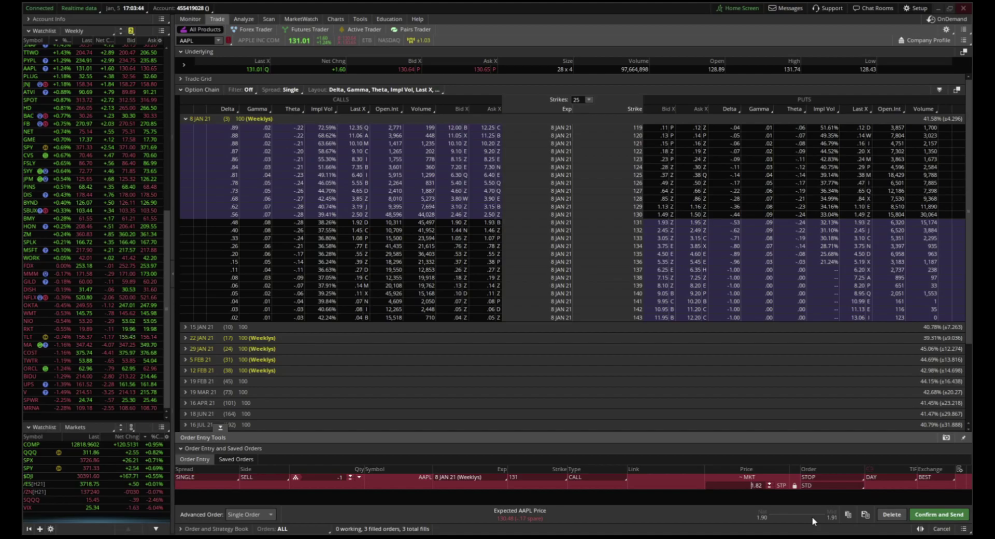
pyautogui.click(770, 482)
pyautogui.click(769, 482)
pyautogui.click(770, 482)
pyautogui.click(770, 482)
pyautogui.click(769, 482)
pyautogui.click(770, 482)
pyautogui.click(770, 482)
pyautogui.click(769, 483)
# Step: Make the sell a TRAILSTOPLIMIT order: 2.41 limit, -.10 offset, MARK trail reference
pyautogui.click(824, 480)
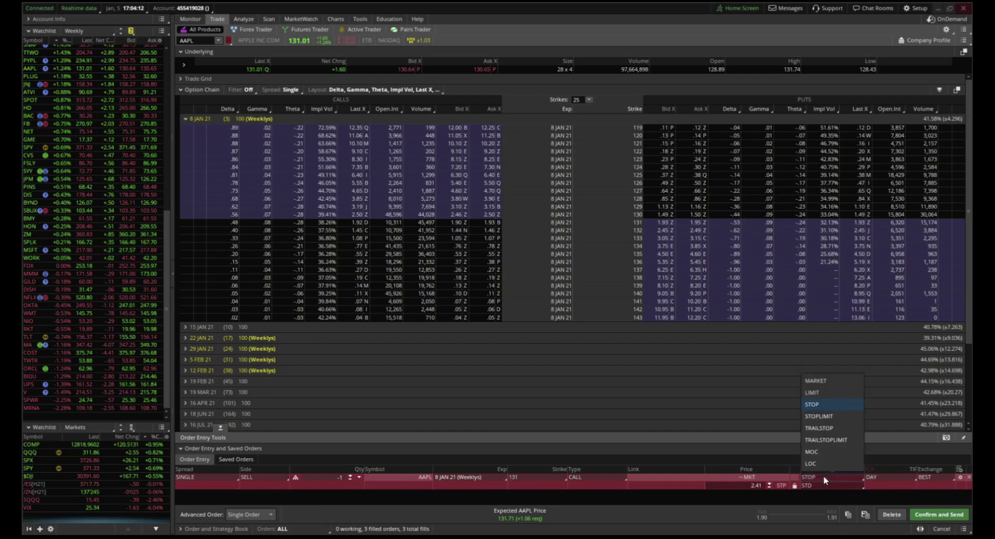
pyautogui.click(828, 439)
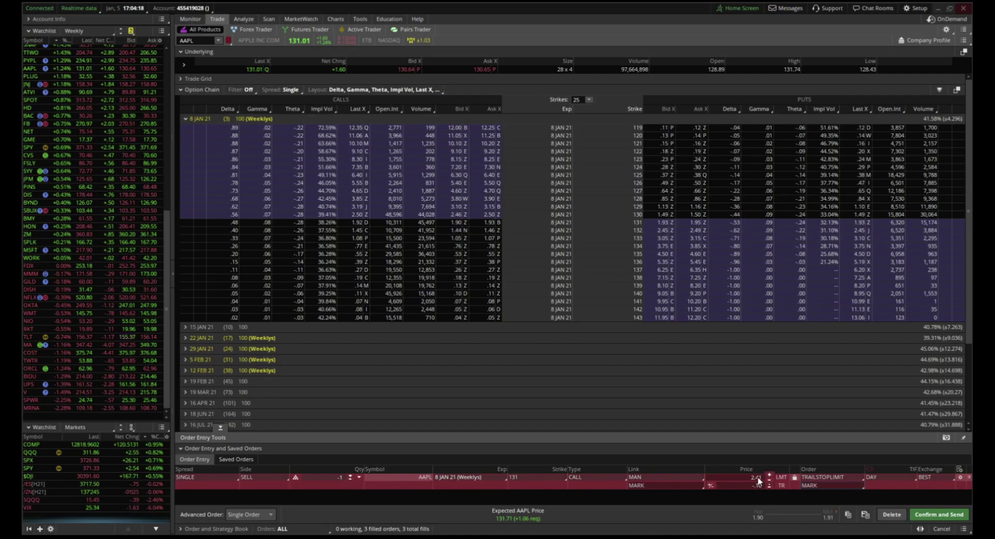
pyautogui.click(818, 476)
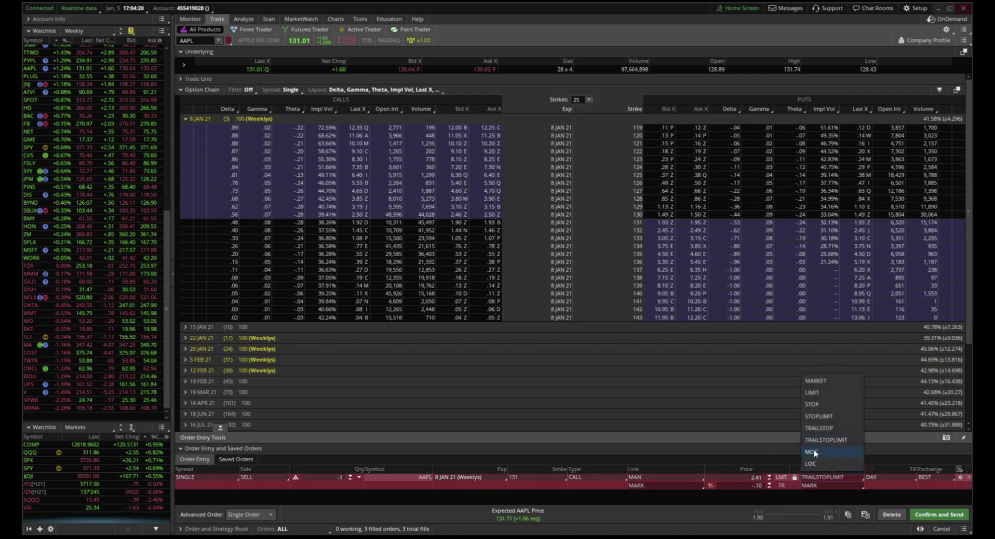
pyautogui.click(819, 485)
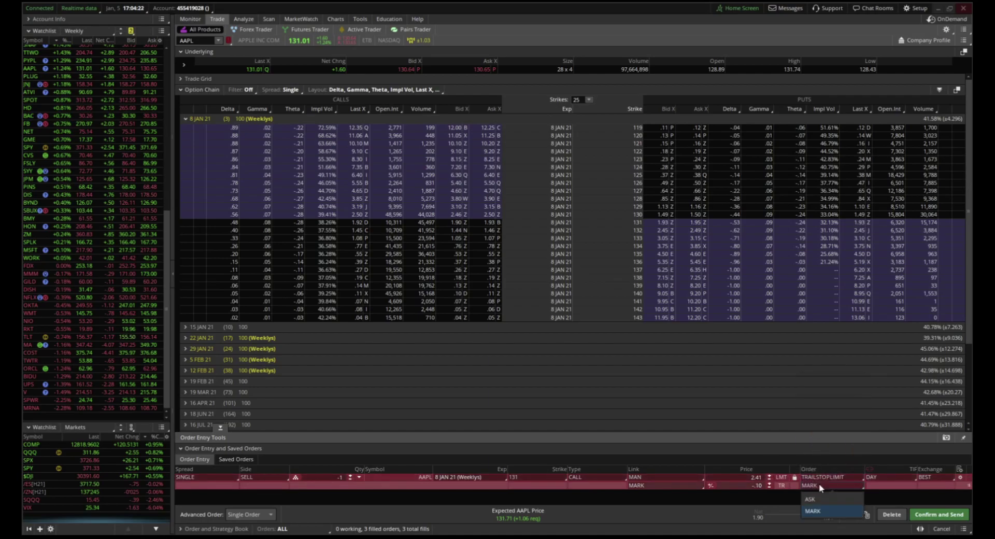
pyautogui.click(819, 486)
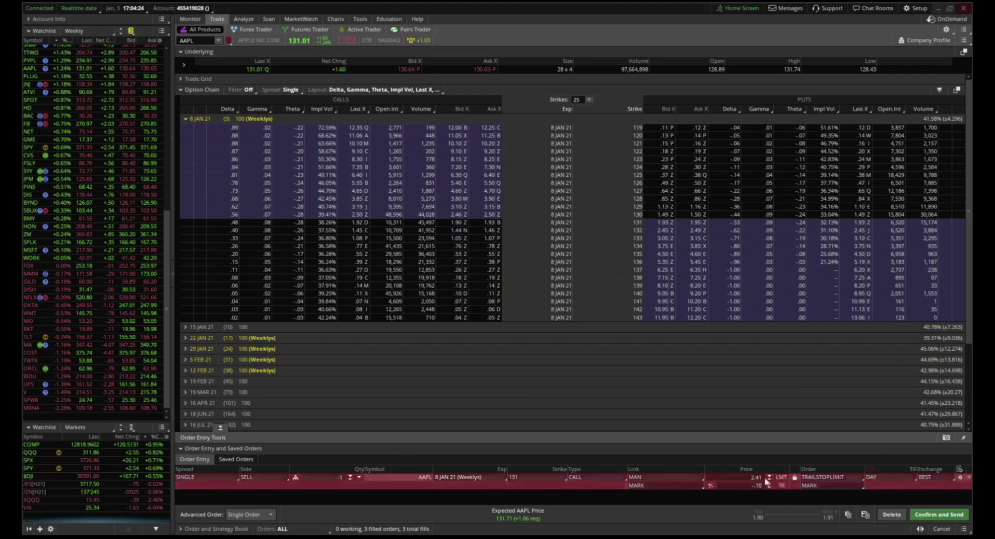
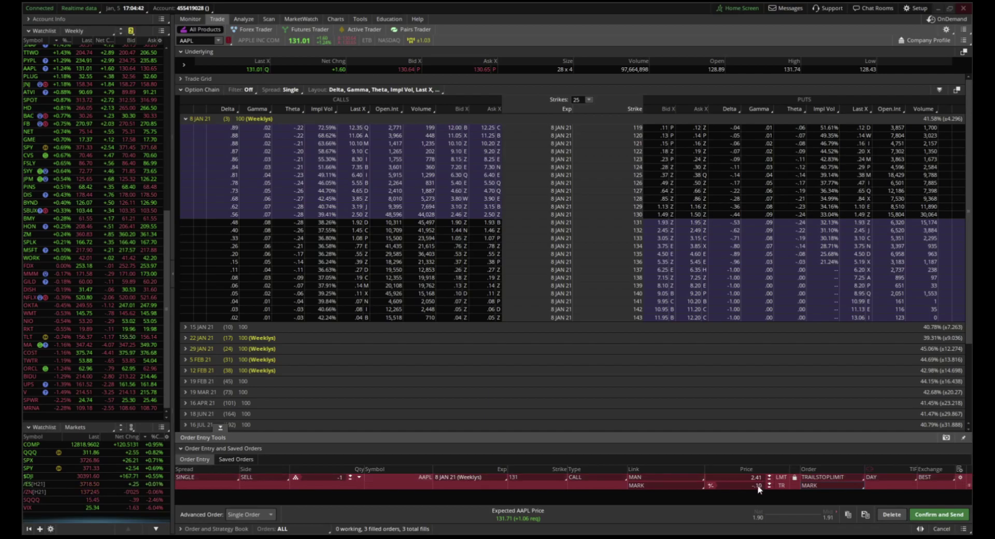
# Step: Make the AAPL 131 call sell order a TRAILSTOP trailing the mark by -10.00%
pyautogui.click(710, 486)
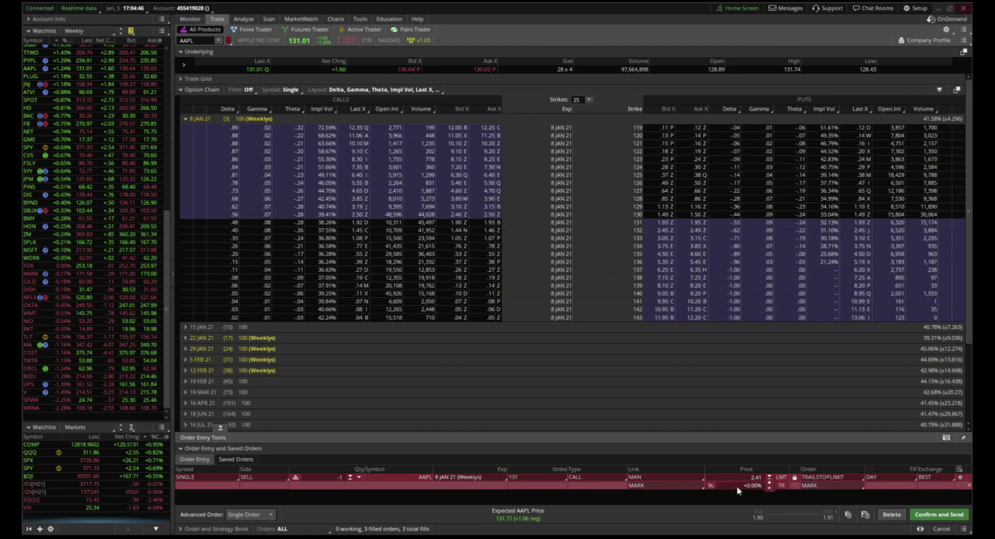
pyautogui.click(770, 488)
pyautogui.click(770, 488)
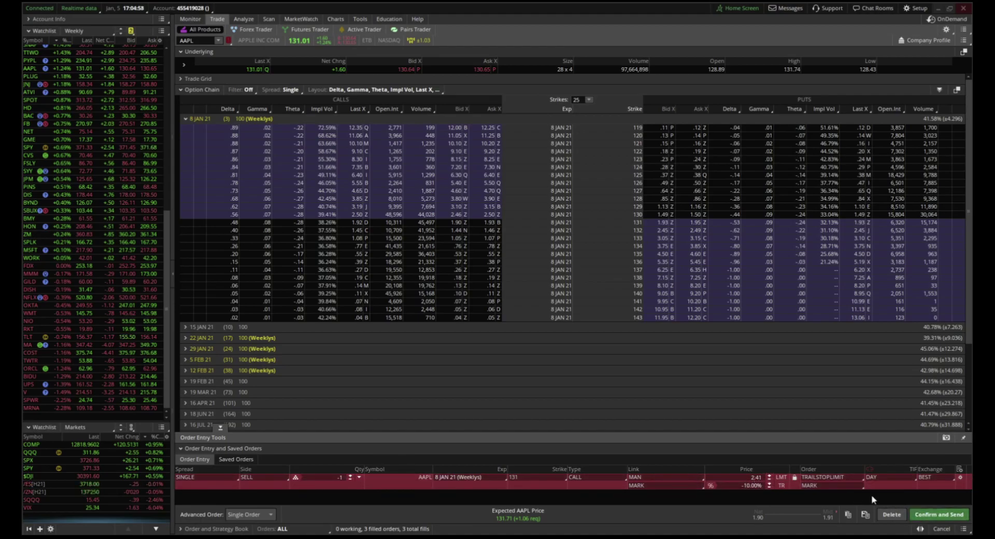
pyautogui.click(841, 479)
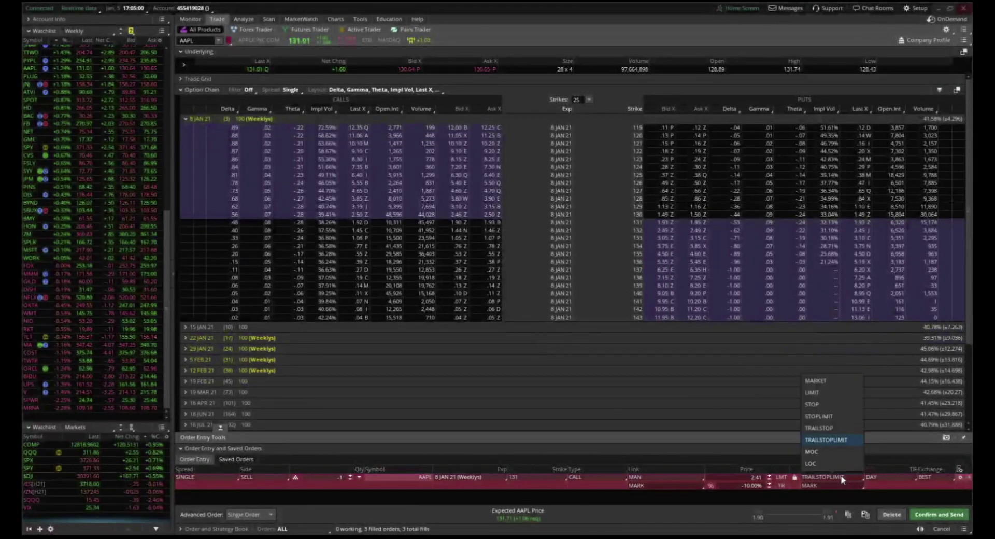
pyautogui.click(826, 427)
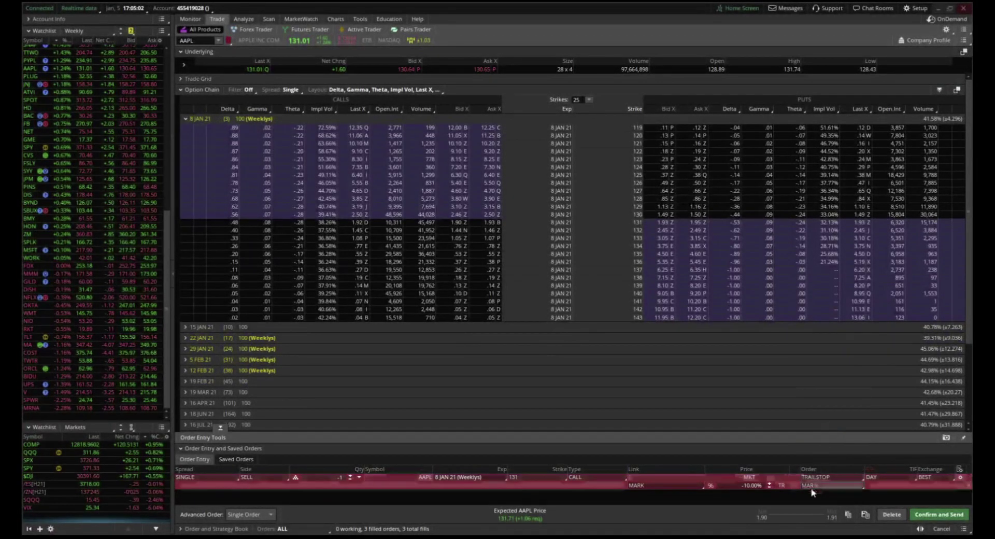
# Step: Start an order to sell one 8 JAN 21 AAPL 130 call
pyautogui.click(487, 215)
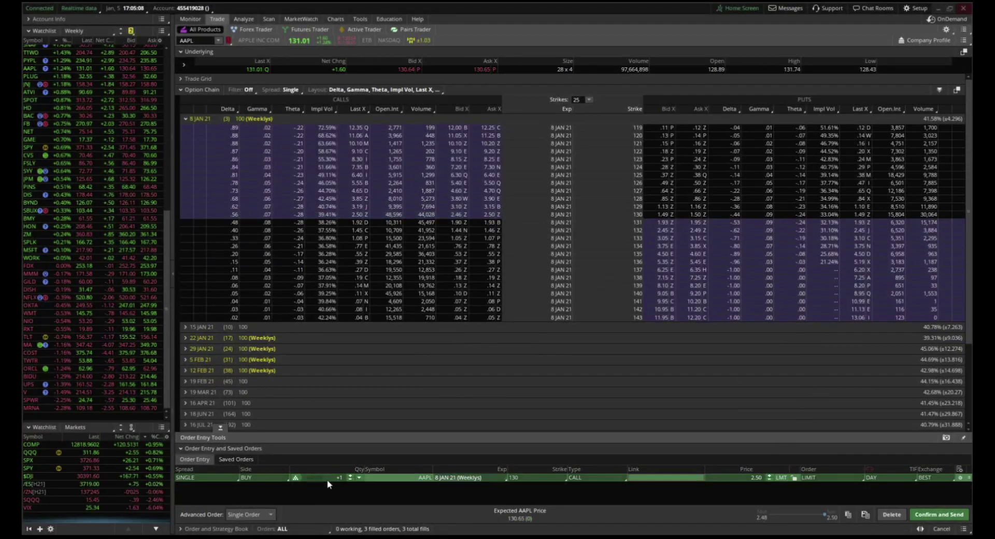
pyautogui.click(263, 478)
pyautogui.click(262, 508)
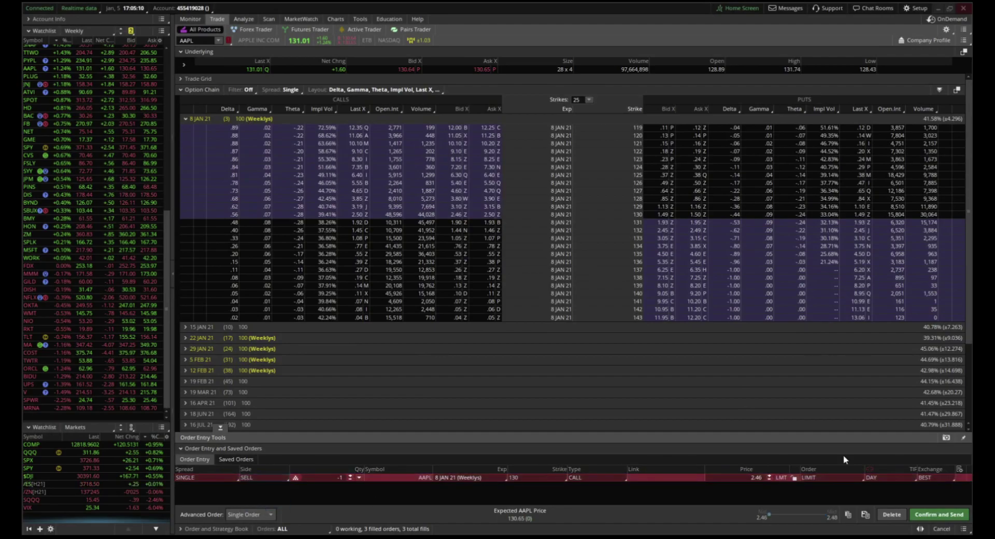
# Step: Make it a STOPLIMIT order with a 2.46 limit and the stop price lowered to 2.31
pyautogui.click(830, 477)
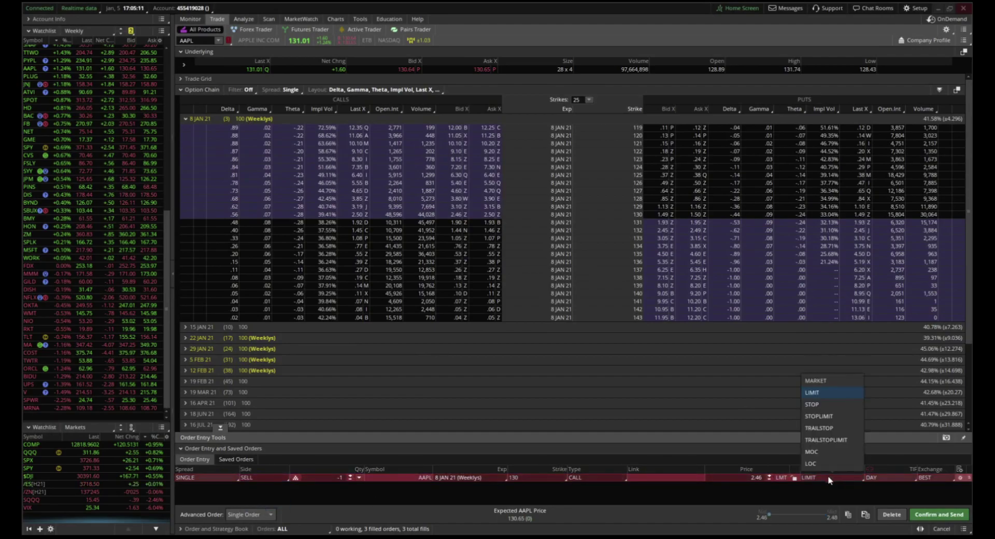
pyautogui.click(829, 429)
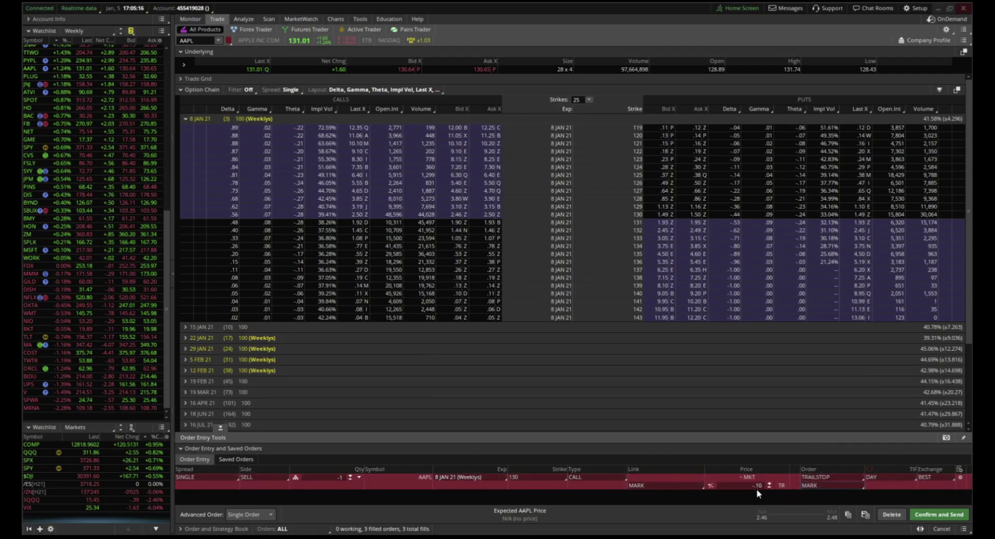
pyautogui.click(826, 479)
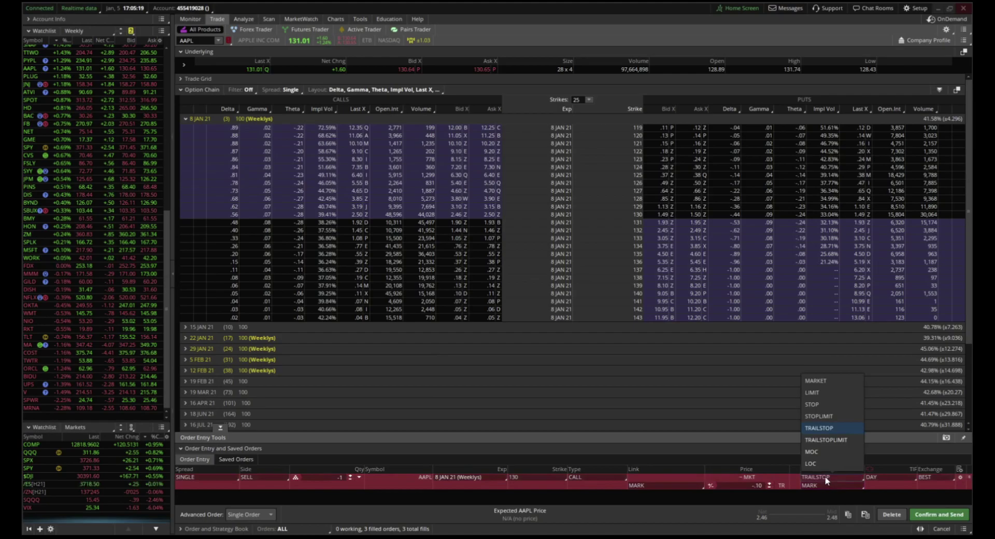
pyautogui.click(820, 416)
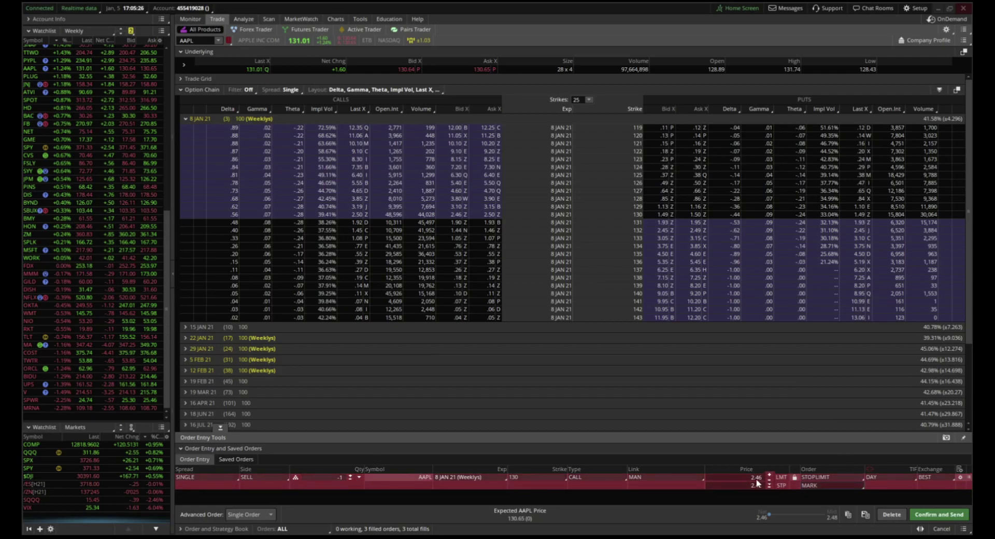
pyautogui.click(769, 488)
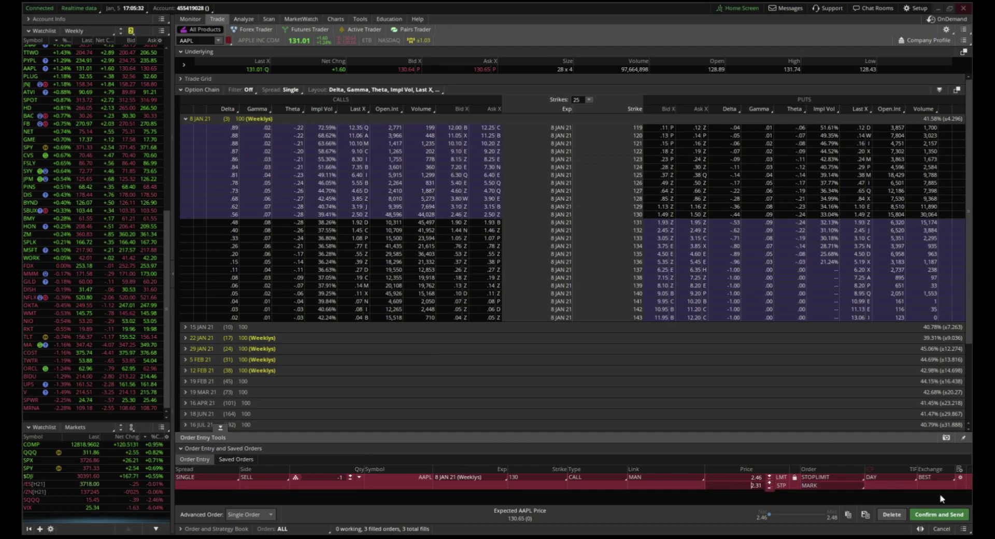
# Step: Try STOP and LIMIT, then set the 130 call sell order to TRAILSTOPLIMIT
pyautogui.click(845, 479)
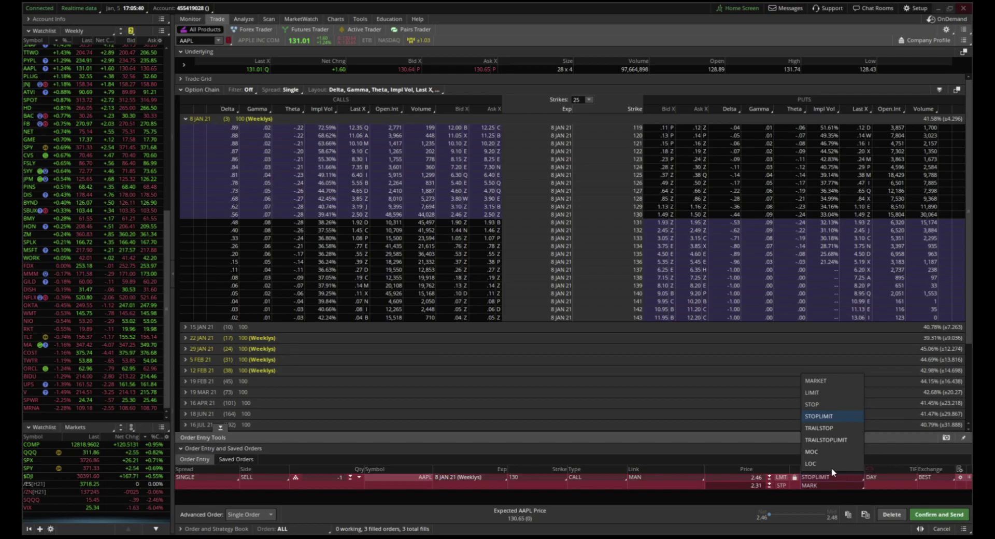
pyautogui.click(814, 408)
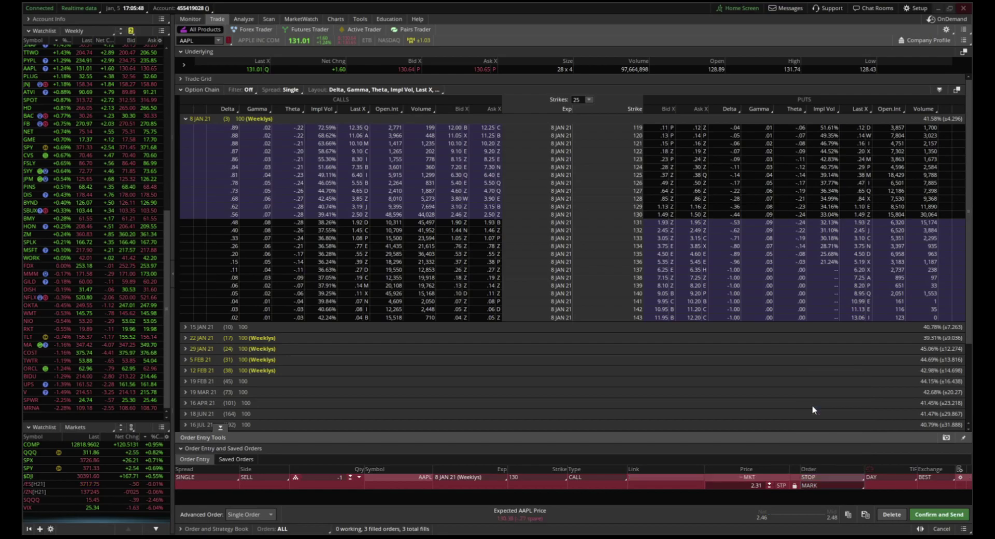
pyautogui.click(832, 479)
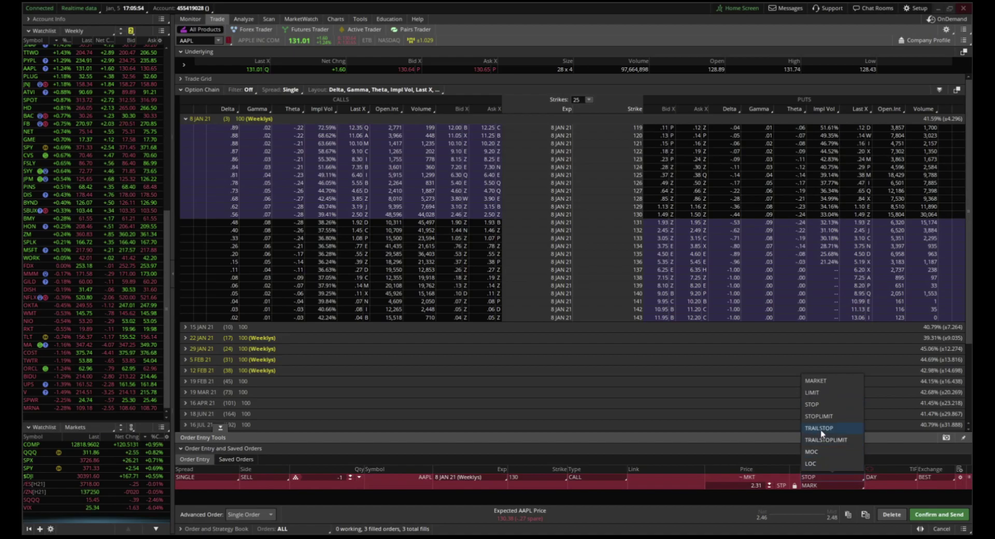
pyautogui.click(812, 394)
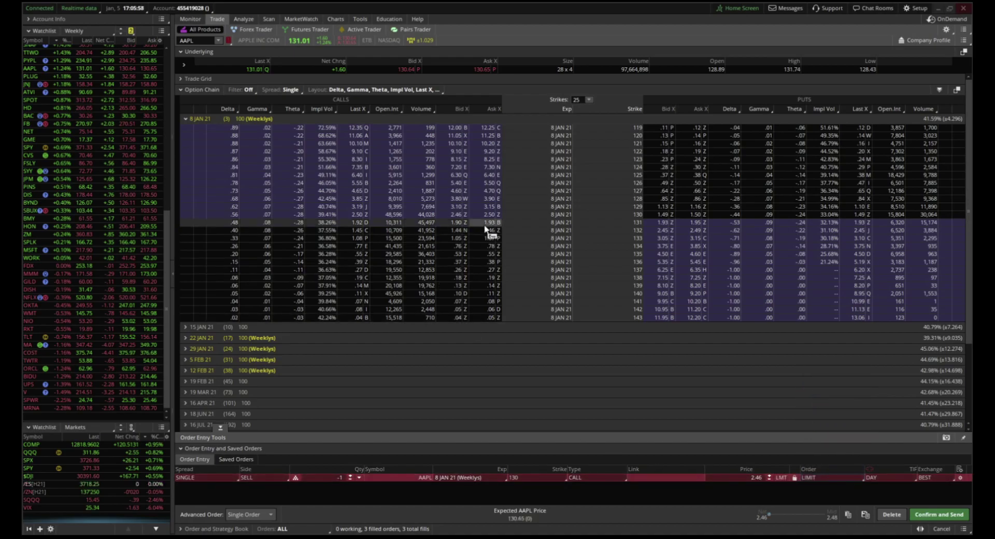
pyautogui.click(832, 478)
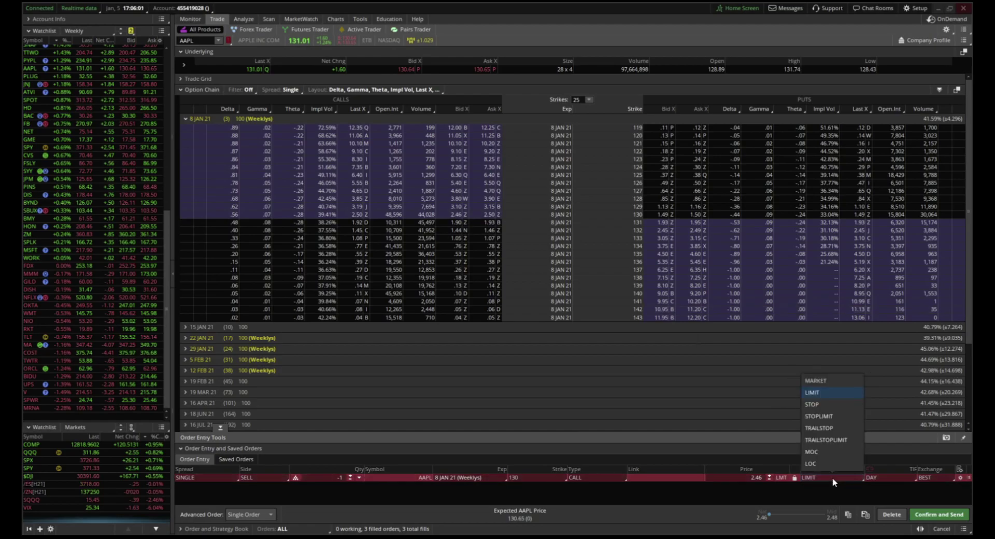
pyautogui.click(825, 440)
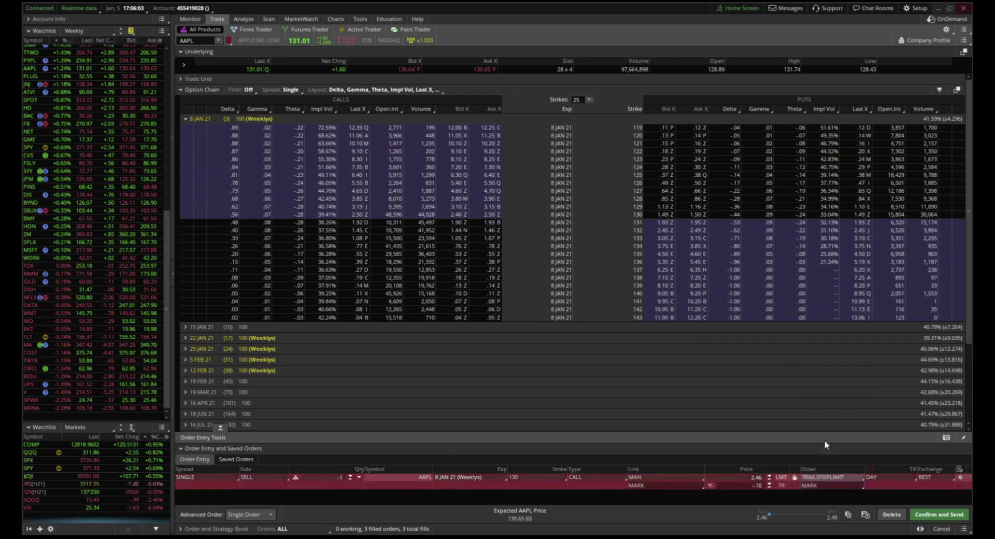
# Step: Adjust the trailing stop-limit to a 2.60 limit price and a -.10 MARK offset
pyautogui.click(769, 489)
pyautogui.click(769, 489)
pyautogui.click(769, 489)
pyautogui.click(769, 475)
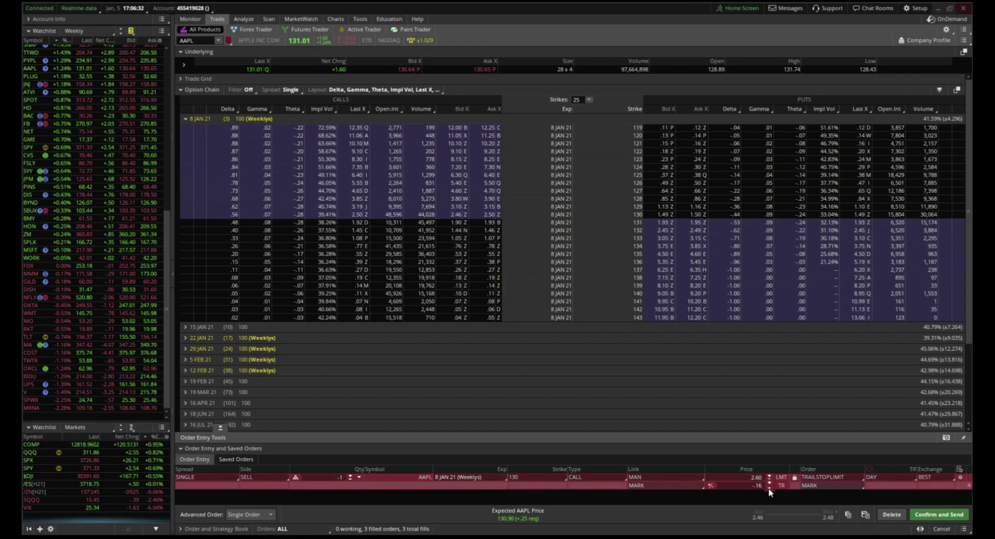
pyautogui.click(769, 483)
pyautogui.click(769, 484)
pyautogui.click(769, 483)
pyautogui.click(769, 484)
pyautogui.click(769, 483)
pyautogui.click(769, 484)
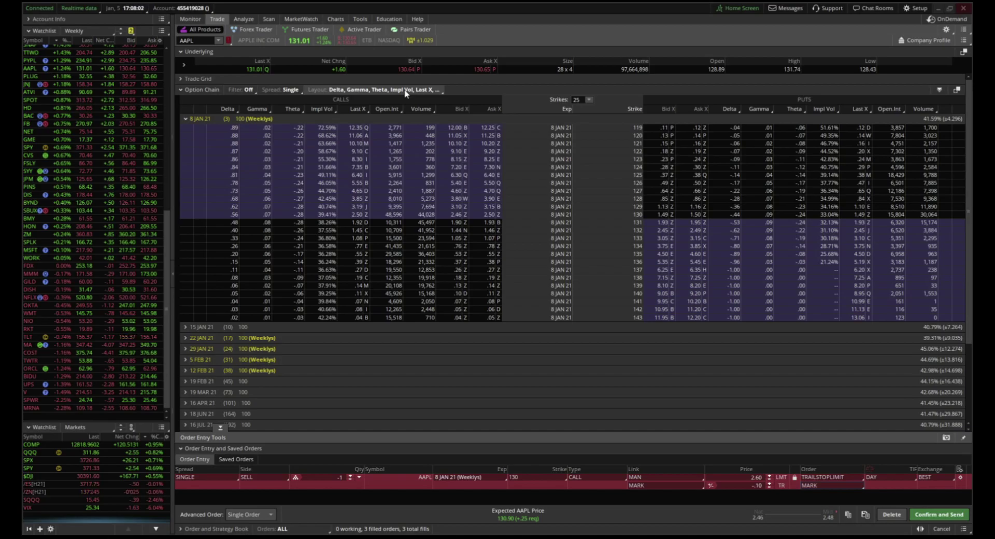
pyautogui.click(371, 91)
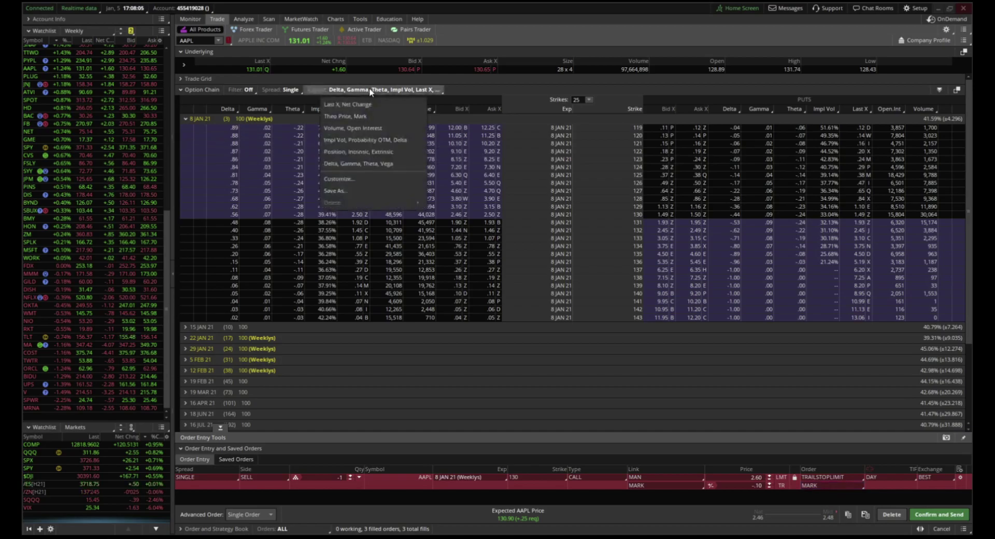
pyautogui.click(352, 177)
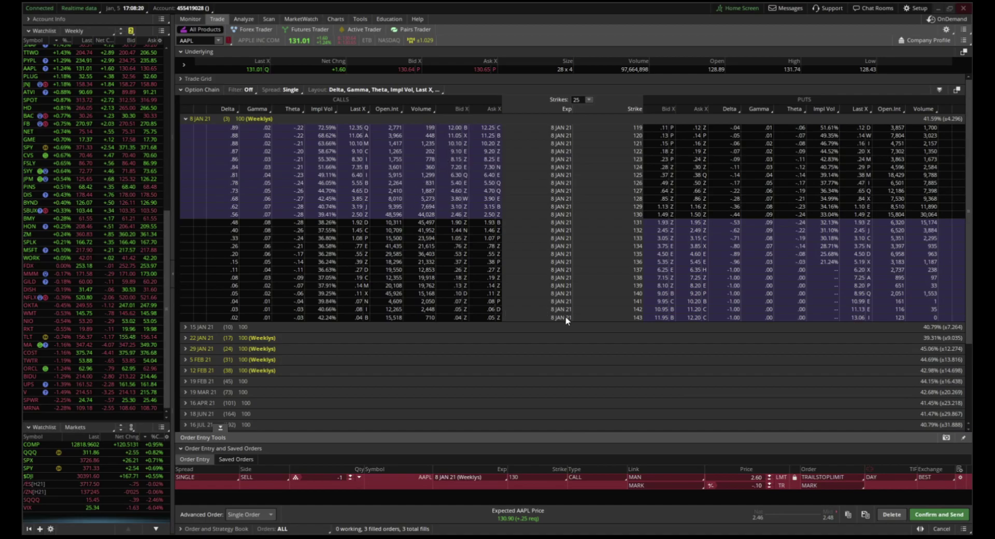
pyautogui.click(371, 91)
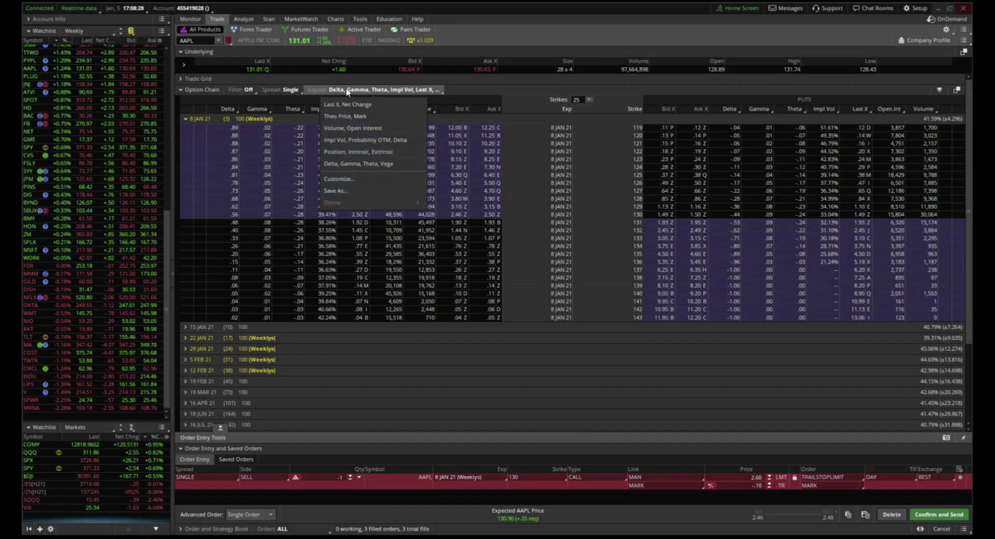
pyautogui.click(342, 179)
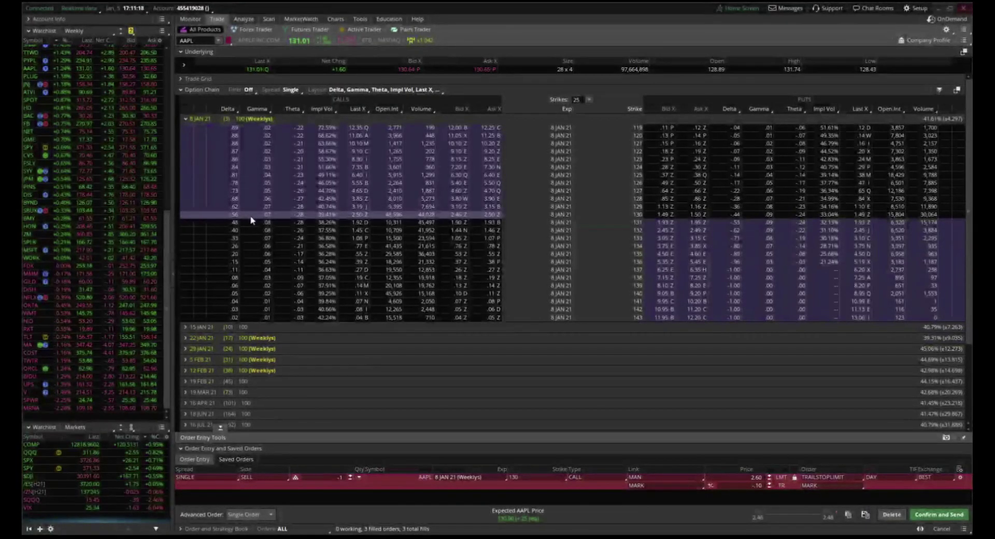
pyautogui.moveTo(611, 277)
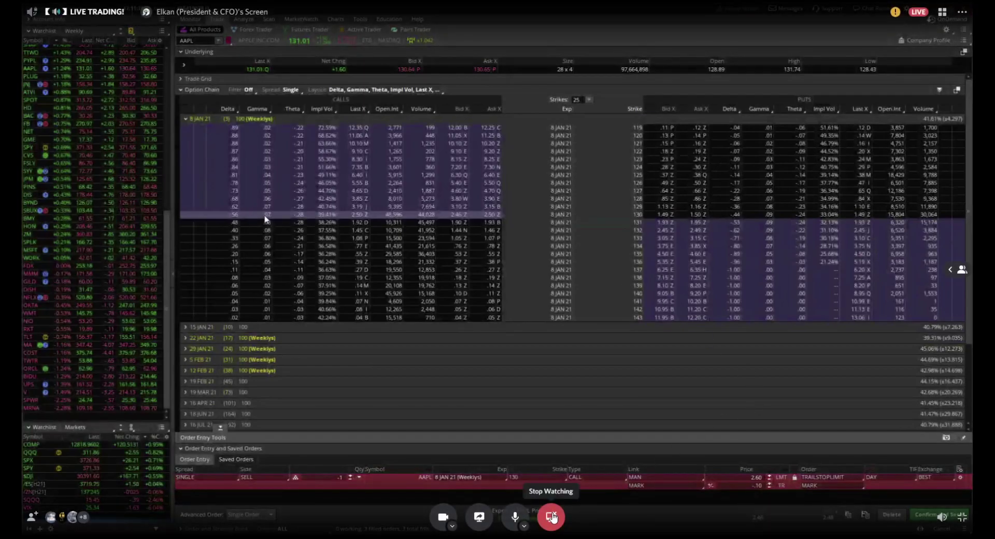
pyautogui.click(453, 527)
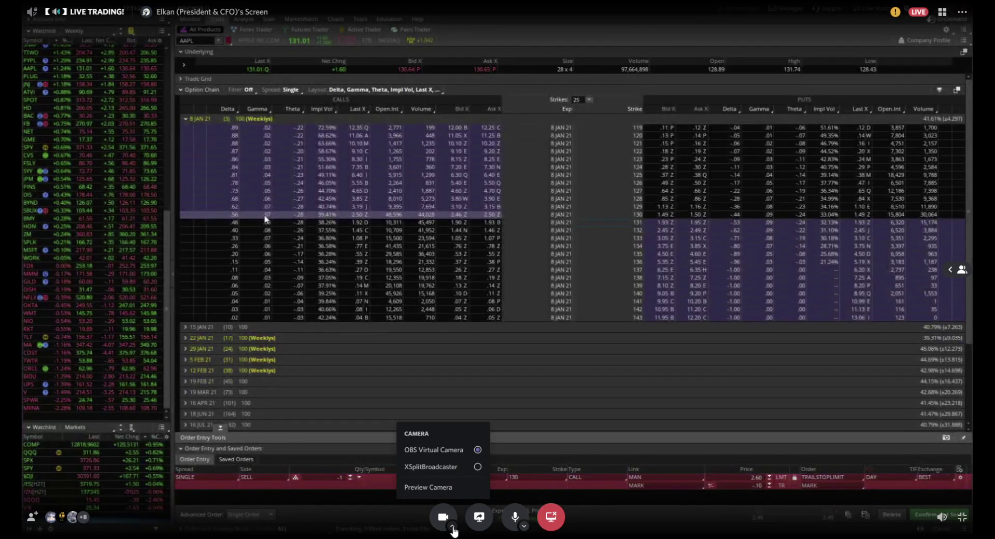
pyautogui.click(453, 528)
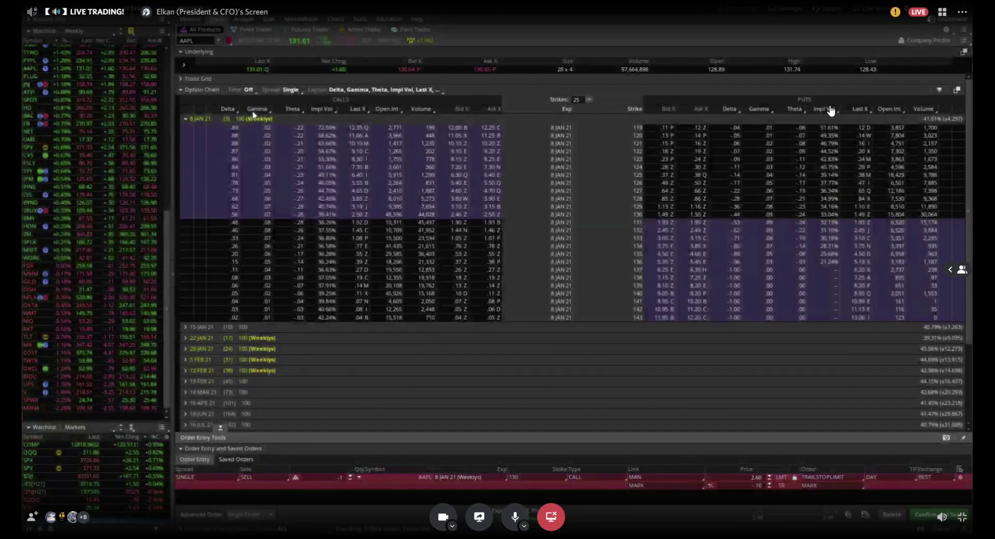
pyautogui.moveTo(897, 15)
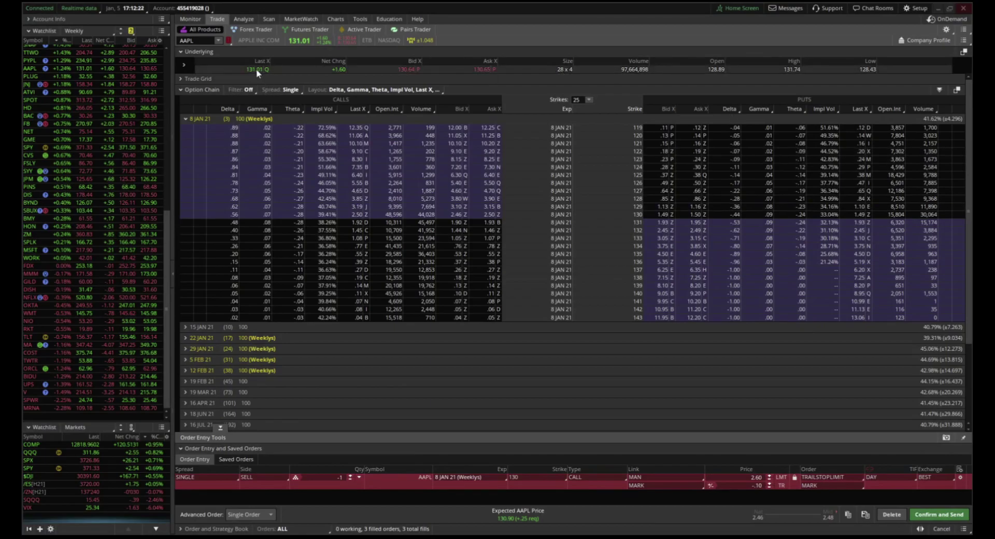
# Step: Replace AAPL with GS in the Trade tab's symbol box to load Goldman Sachs options
pyautogui.click(197, 40)
pyautogui.write('GS')
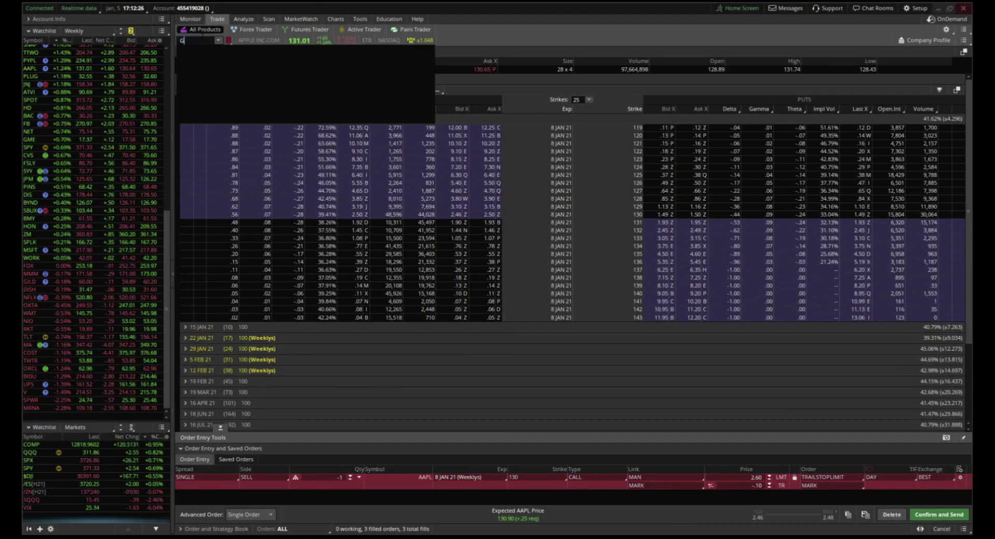
pyautogui.press('Return')
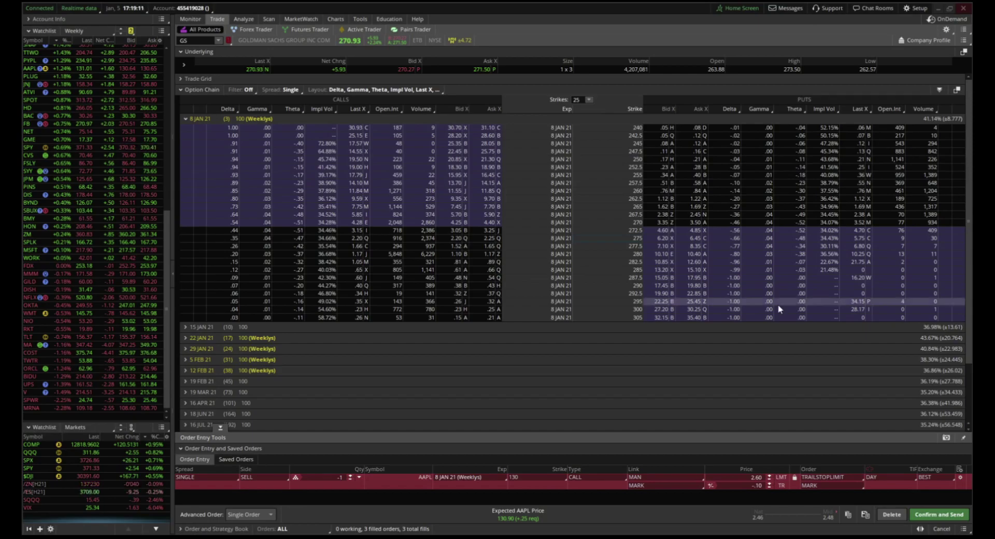
# Step: Open the Monitor tab to view positions in BABA, PBI, TAK and XOM
pyautogui.click(190, 19)
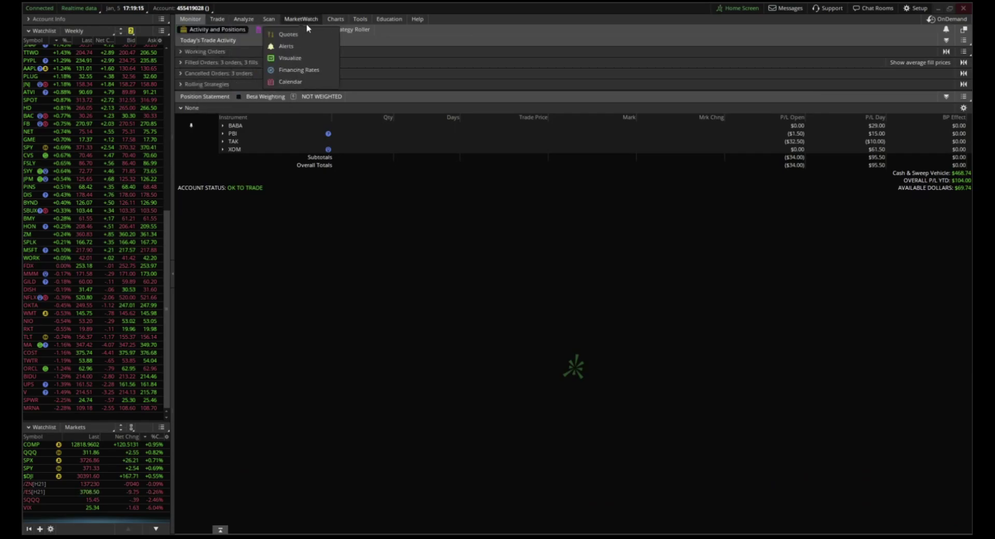
# Step: Open the Charts page showing the GS 10-day, 30-minute chart
pyautogui.click(336, 19)
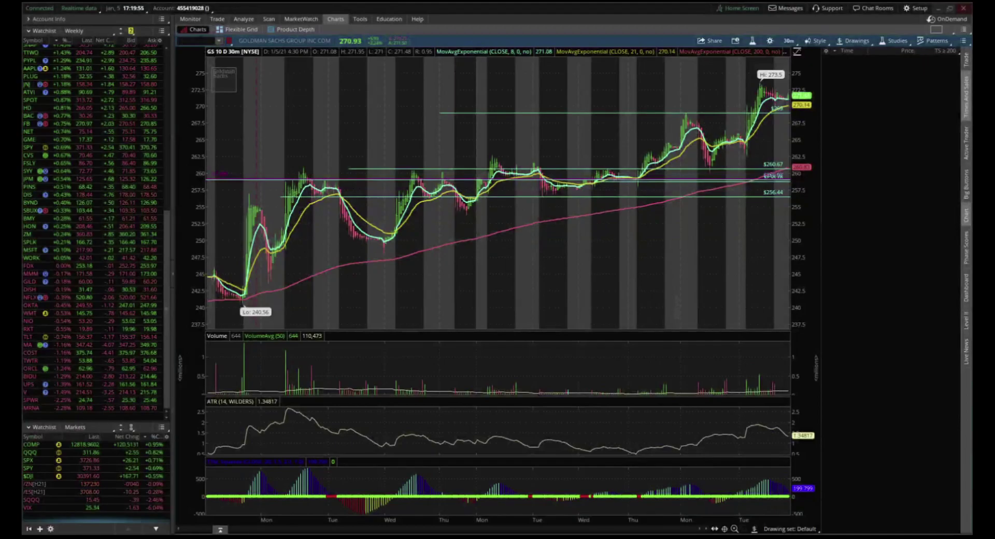
# Step: Load QS on the chart and set the time frame to 20 D : 1h
pyautogui.write('QS')
pyautogui.press('Return')
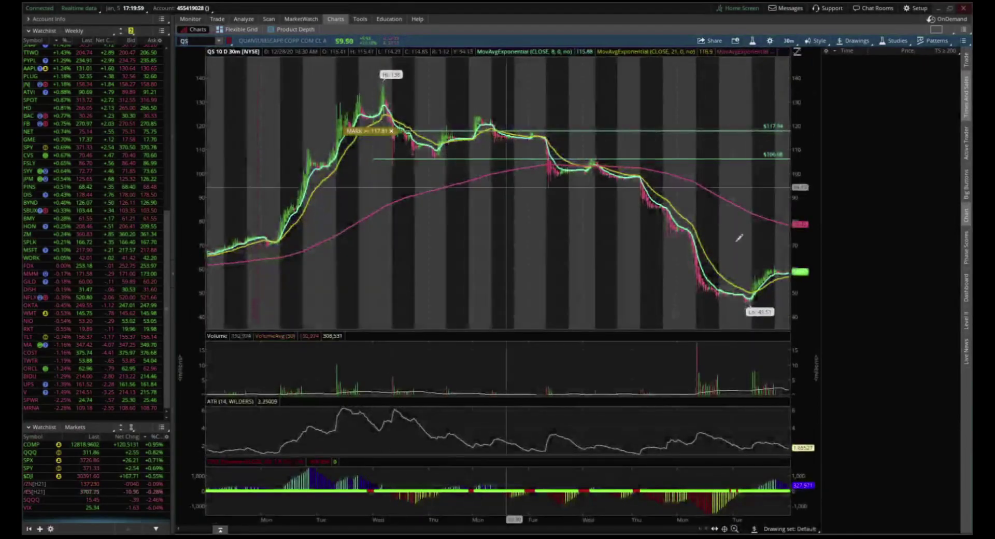
pyautogui.click(789, 40)
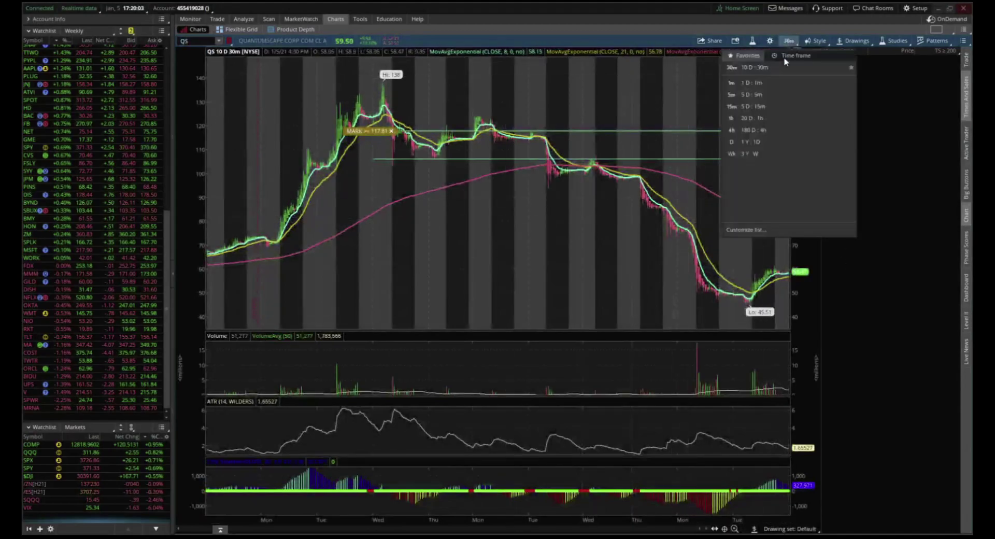
pyautogui.click(764, 119)
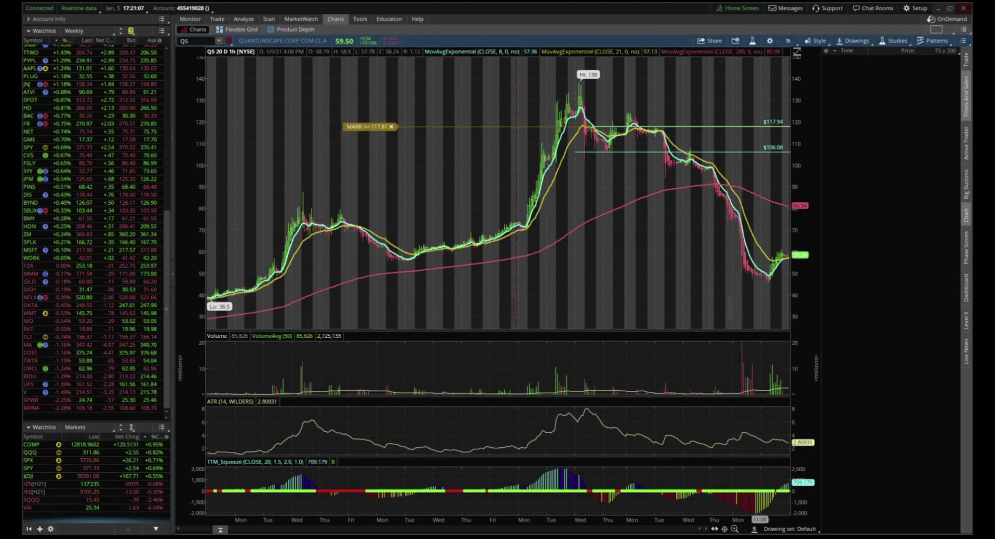
pyautogui.click(238, 30)
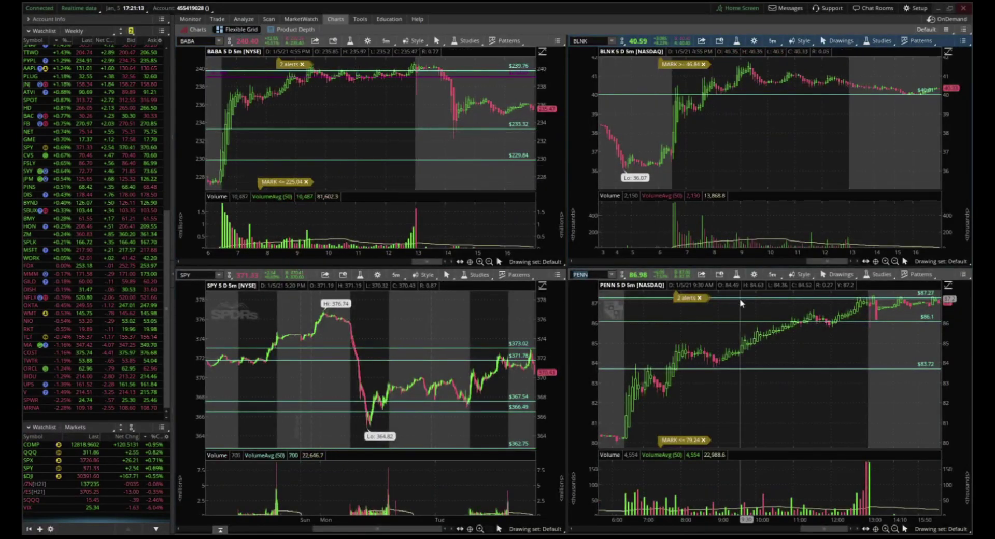
pyautogui.click(199, 30)
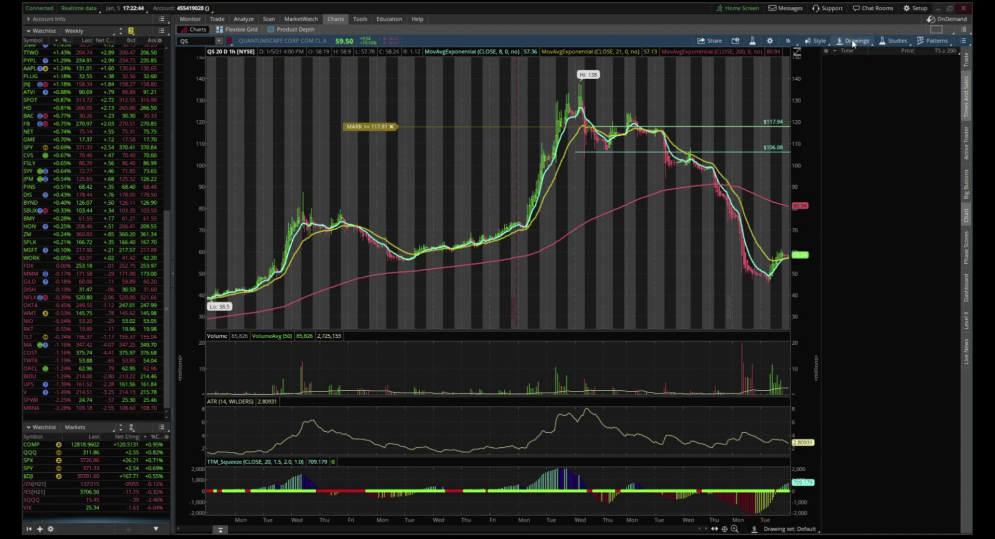
# Step: Open the chart's study editor, then show the BABA, BLNK, SPY and PENN four-chart grid
pyautogui.click(893, 44)
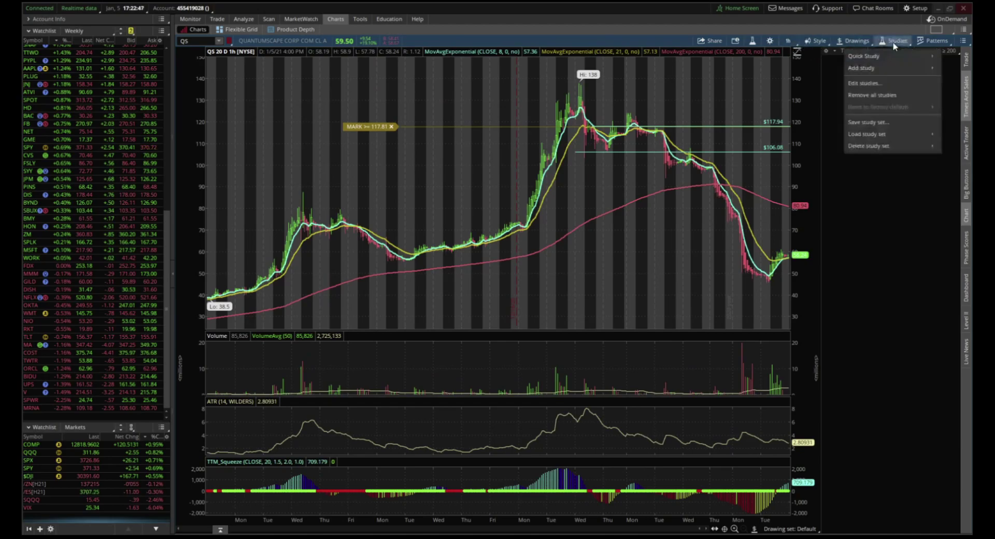
pyautogui.click(867, 88)
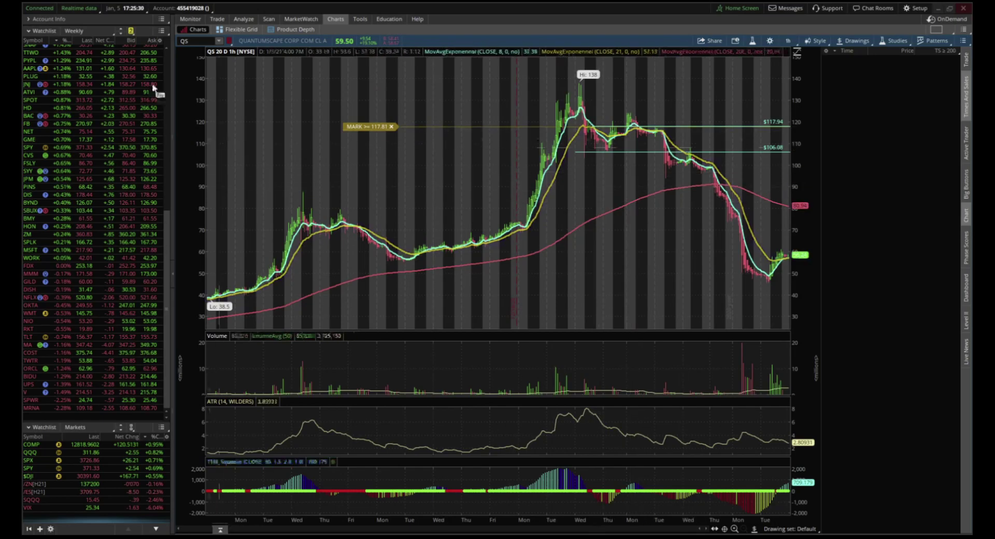
pyautogui.click(238, 30)
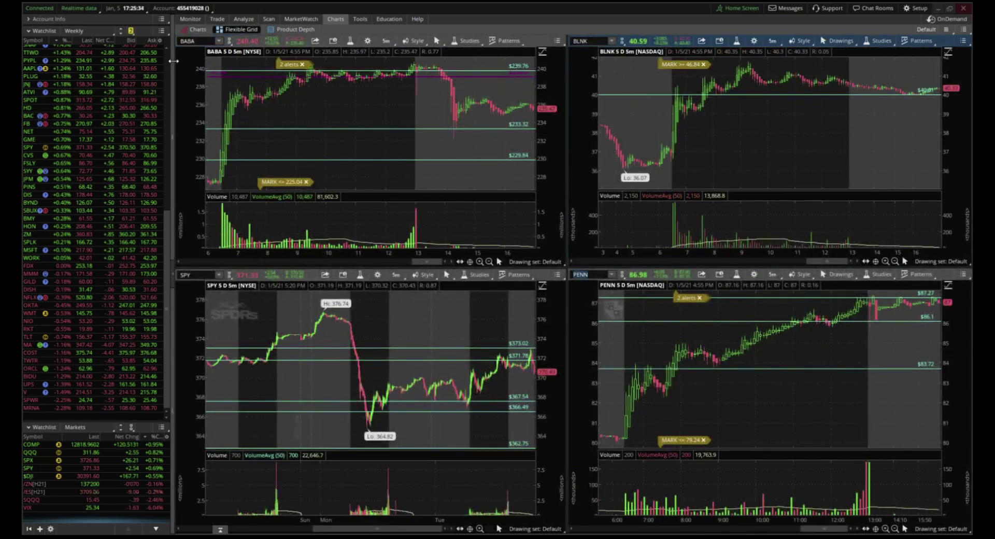
# Step: Go back to the single QS 20-day hourly chart from the Charts sub-tab
pyautogui.click(196, 30)
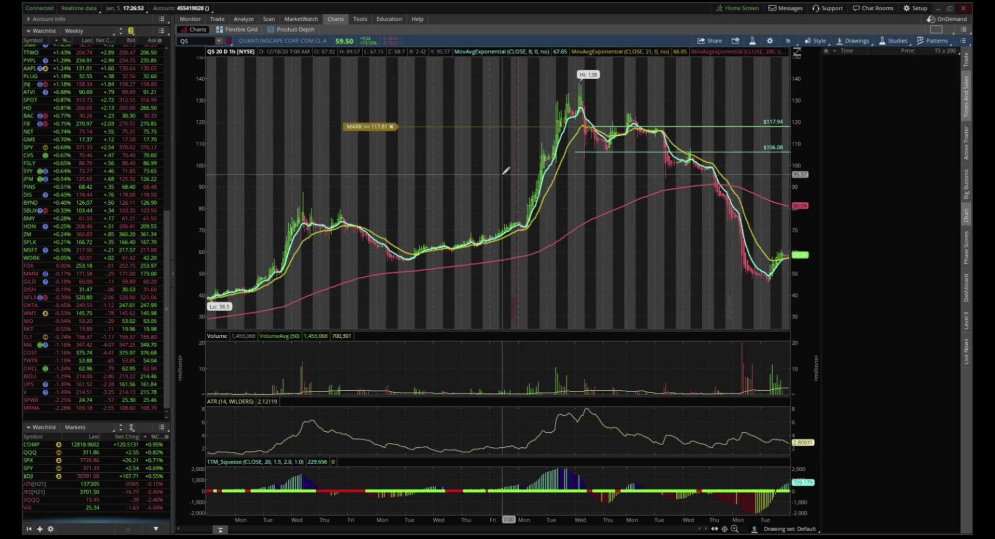
pyautogui.click(819, 42)
pyautogui.moveTo(832, 115)
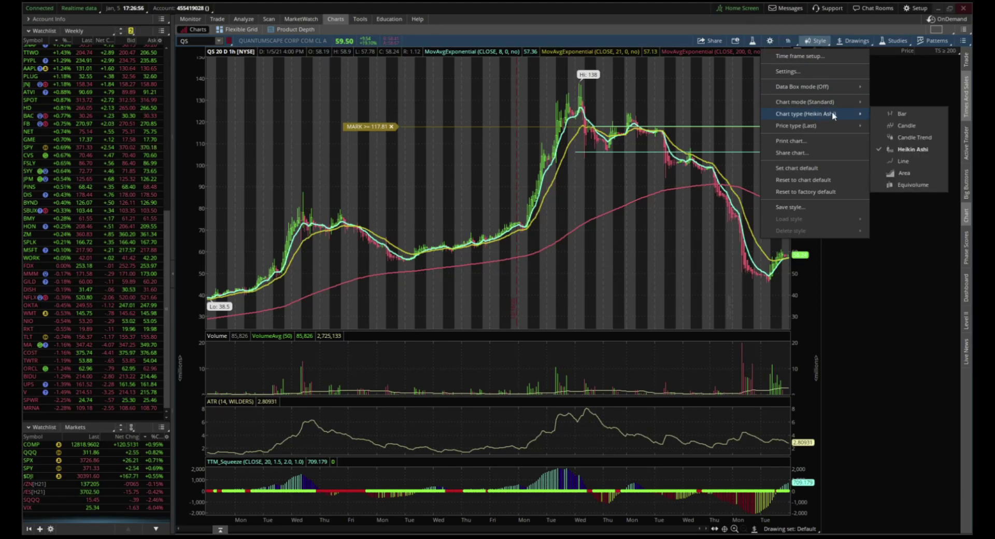
pyautogui.click(906, 153)
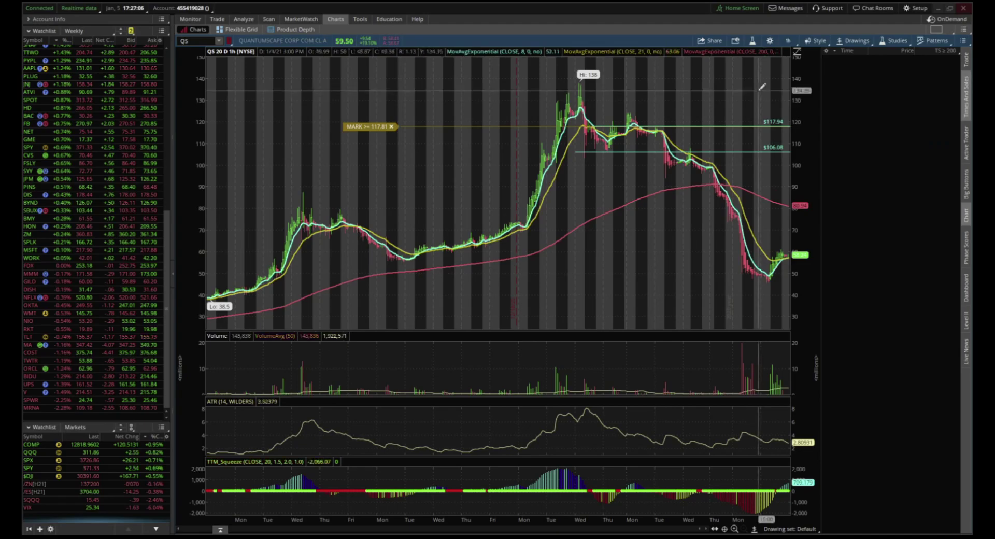
pyautogui.click(819, 41)
pyautogui.moveTo(819, 106)
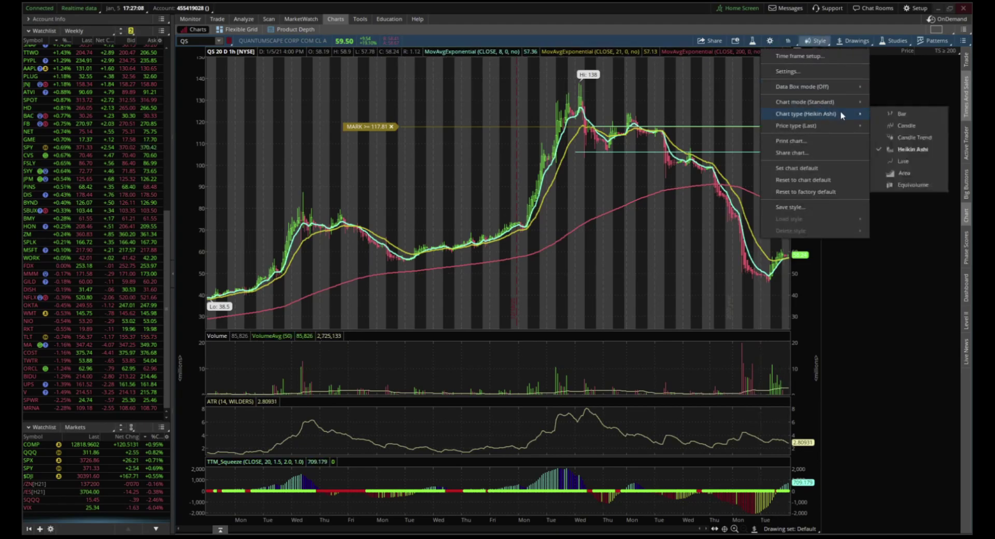
pyautogui.click(931, 151)
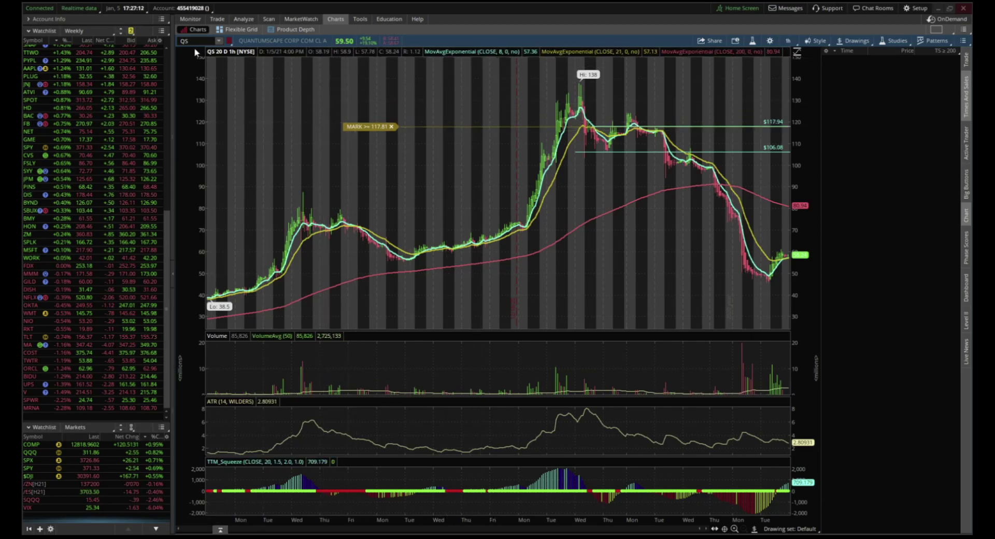
pyautogui.write('AA')
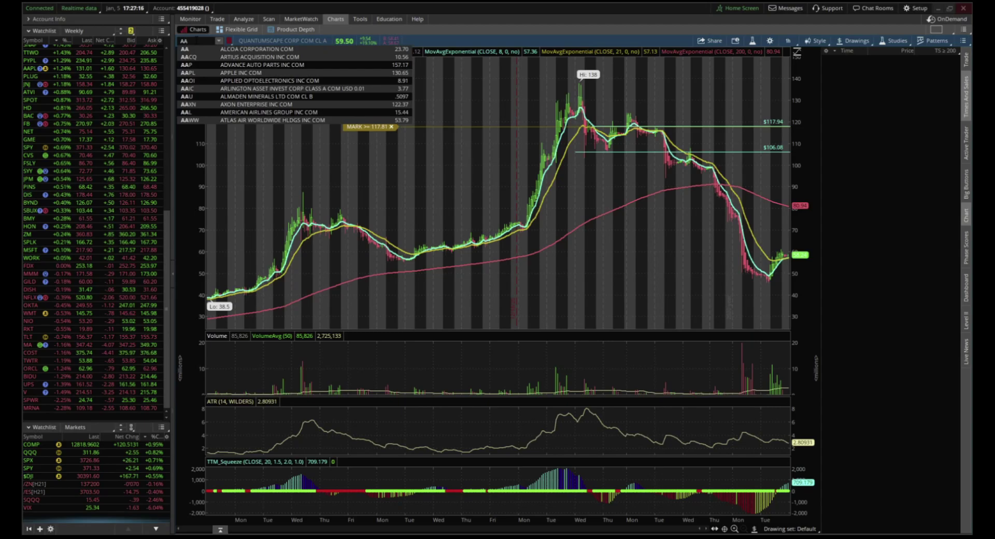
pyautogui.write('FB')
# Step: Switch the chart to FB, then delete the MARK alert line and remove old drawings
pyautogui.press('Return')
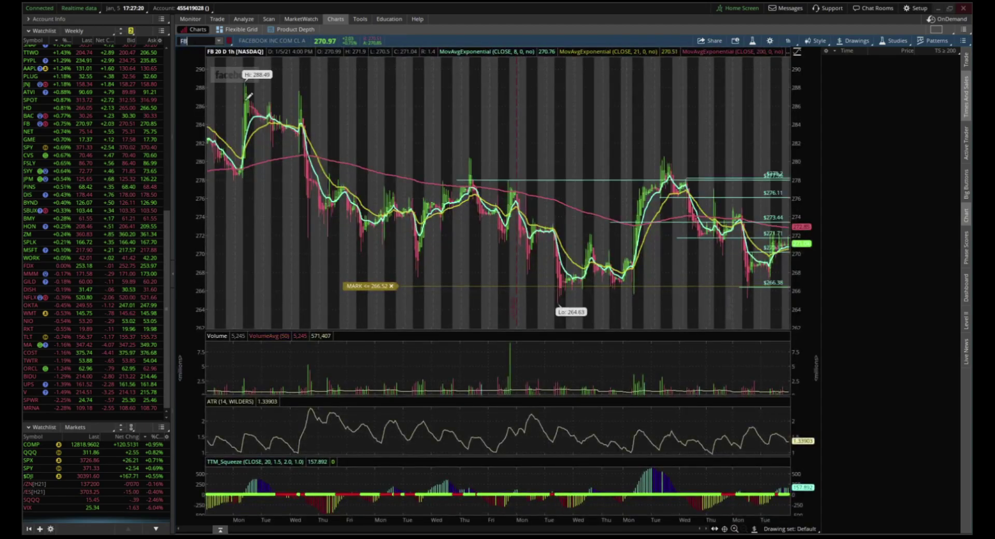
pyautogui.click(391, 286)
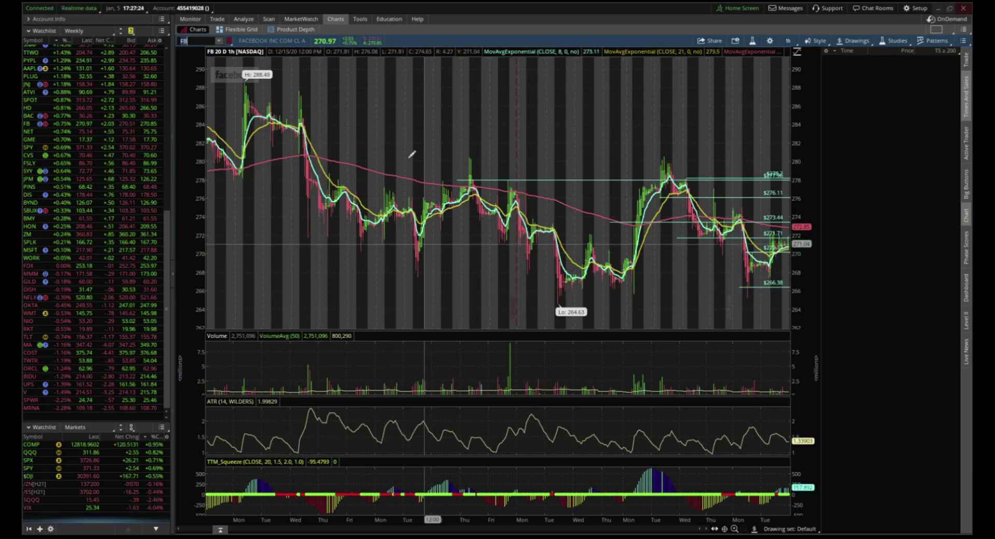
pyautogui.rightClick(420, 131)
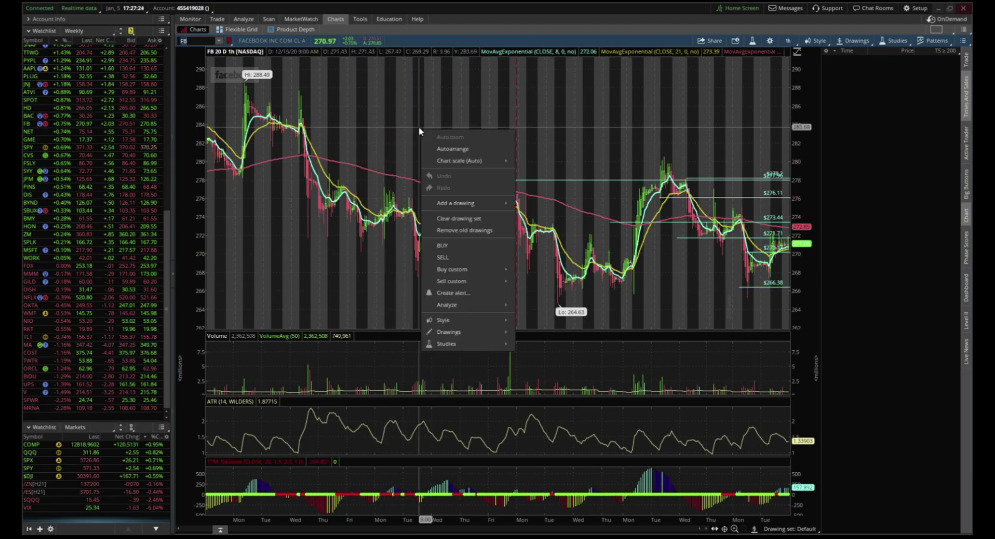
pyautogui.click(461, 231)
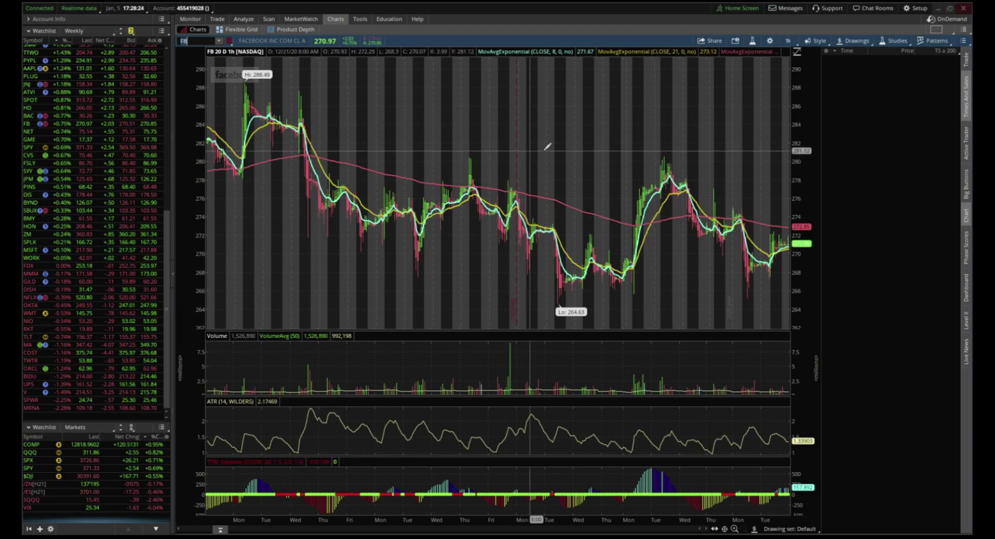
# Step: Select the Price Level drawing tool from Drawings > Drawing Tools
pyautogui.click(854, 44)
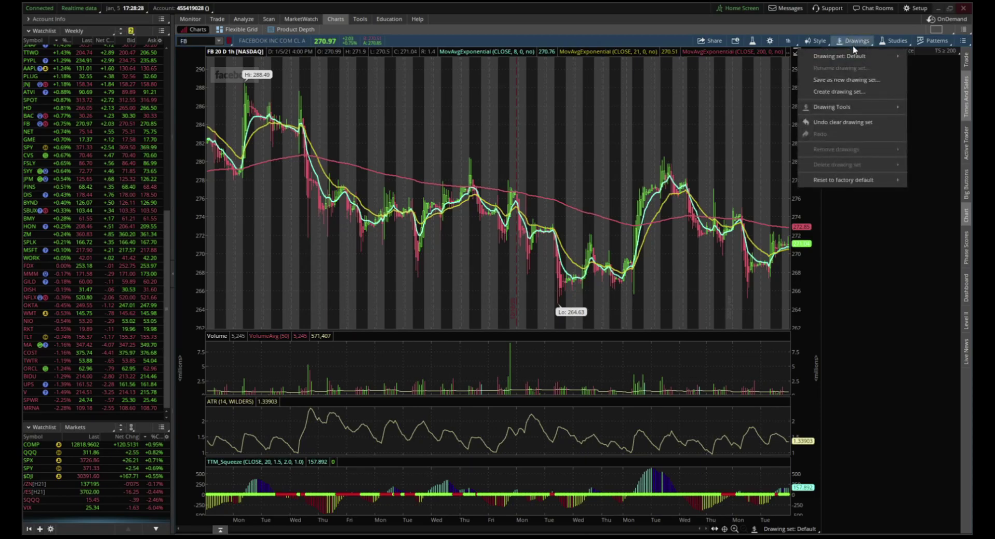
pyautogui.moveTo(851, 110)
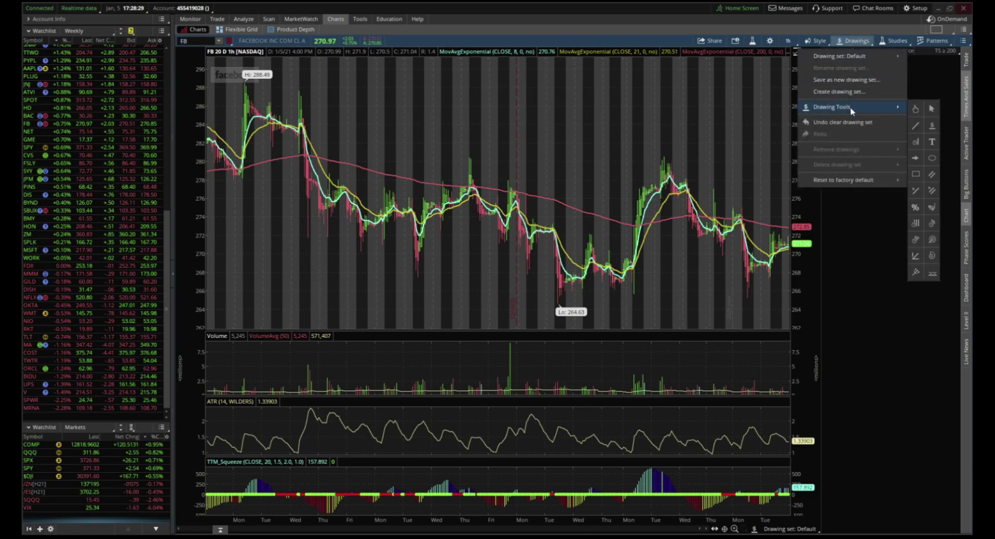
pyautogui.click(932, 128)
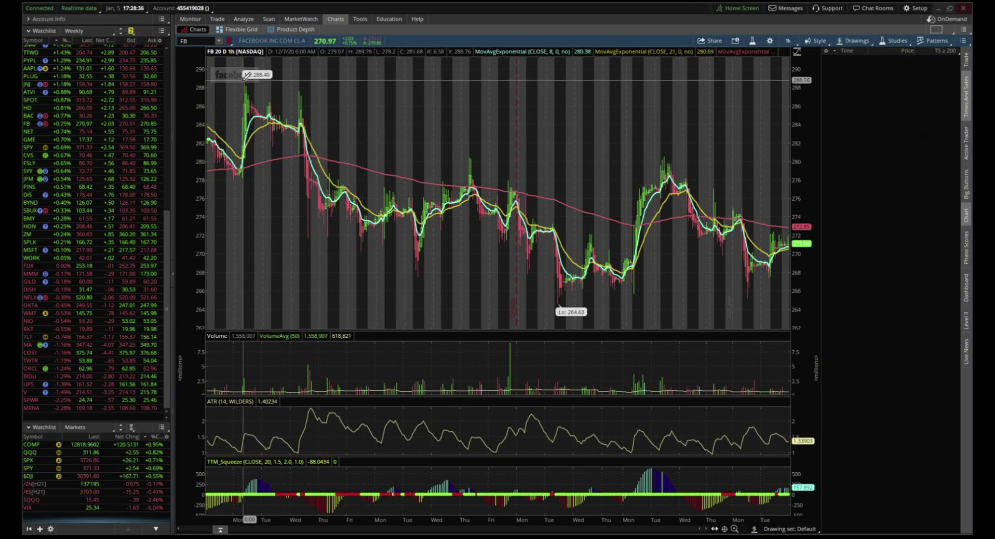
# Step: Keep the 20 D:1h time frame and zoom into the 12/7 to 12/10 stretch
pyautogui.click(792, 42)
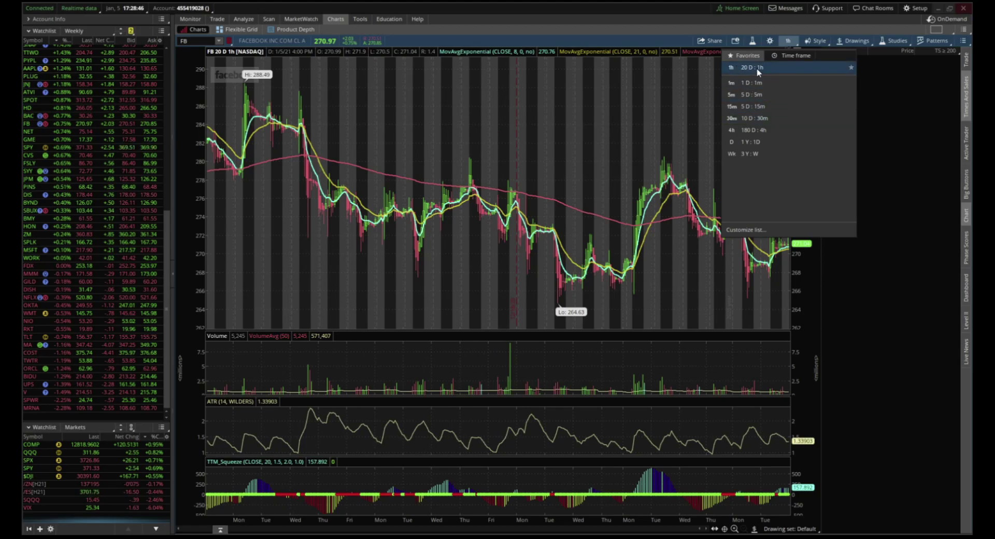
pyautogui.click(413, 100)
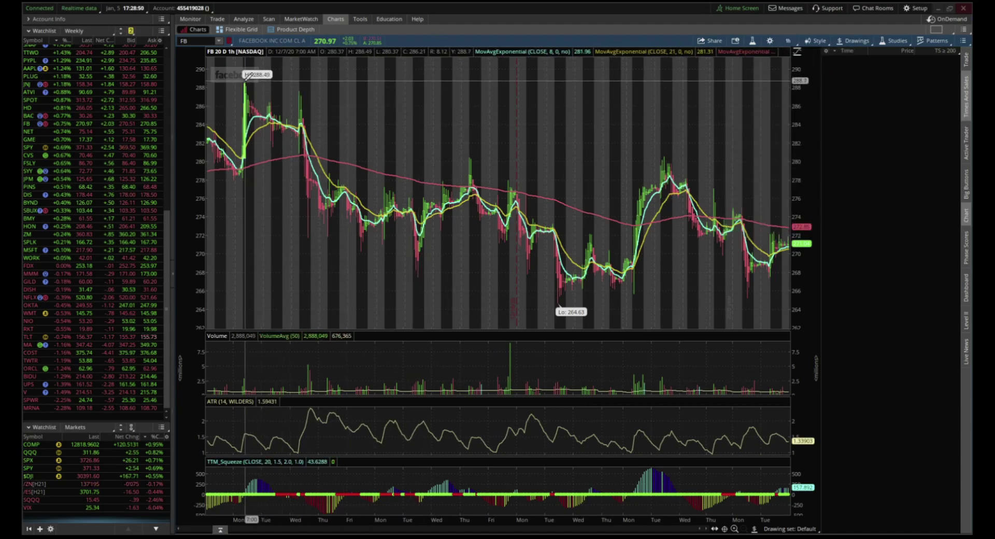
pyautogui.moveTo(234, 94); pyautogui.dragTo(386, 97)
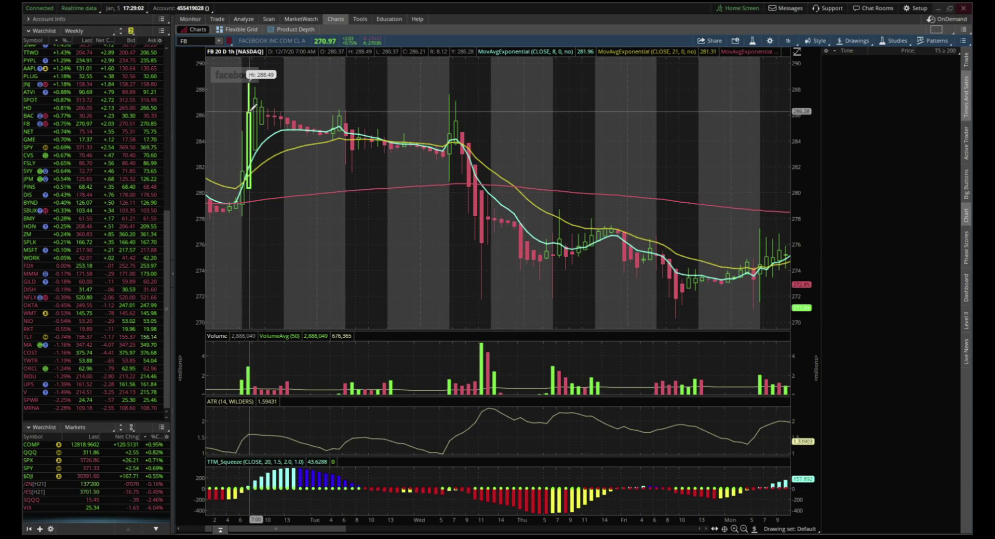
# Step: Place a Price Level at the 288.49 high, edit its properties, then Autozoom to all 20 days
pyautogui.click(238, 78)
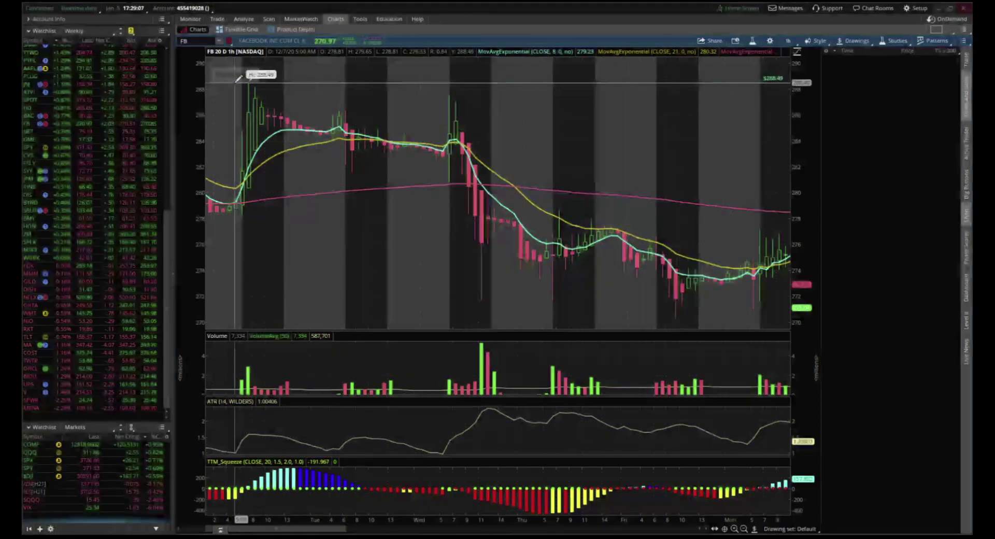
pyautogui.rightClick(286, 82)
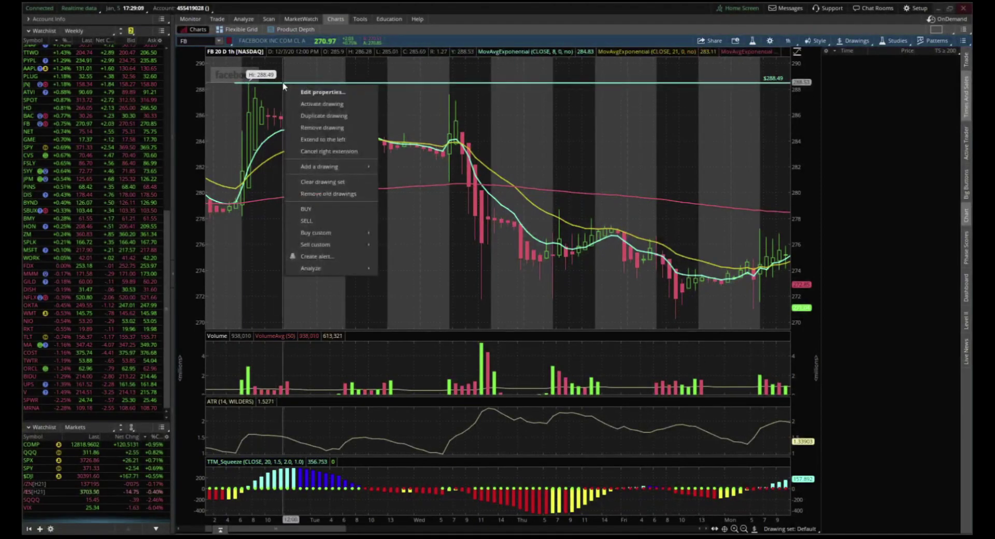
pyautogui.click(327, 85)
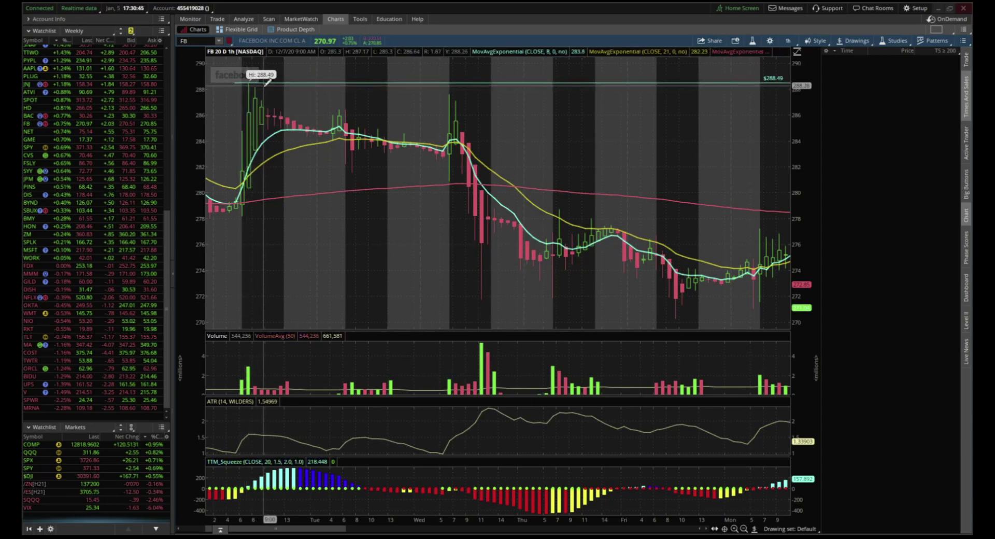
pyautogui.rightClick(617, 127)
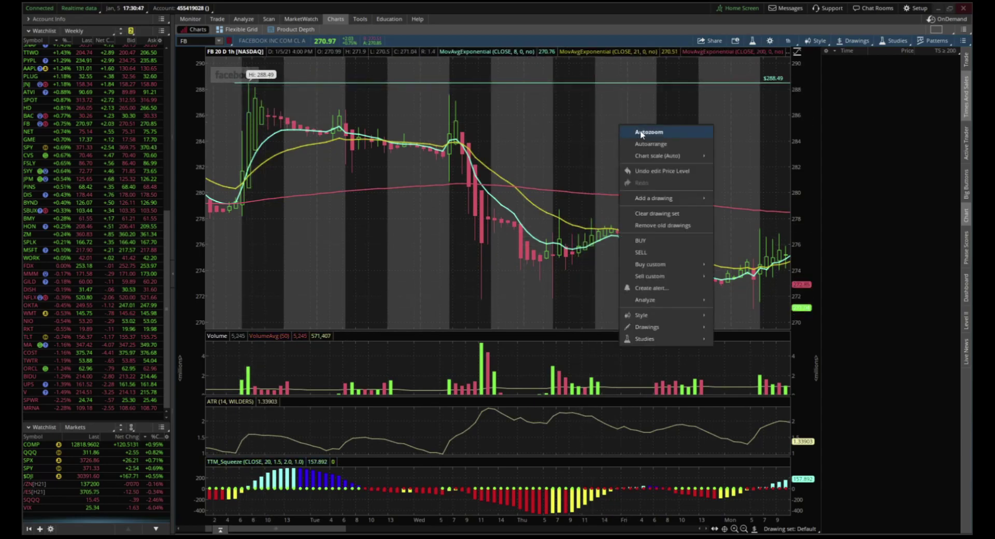
pyautogui.click(637, 133)
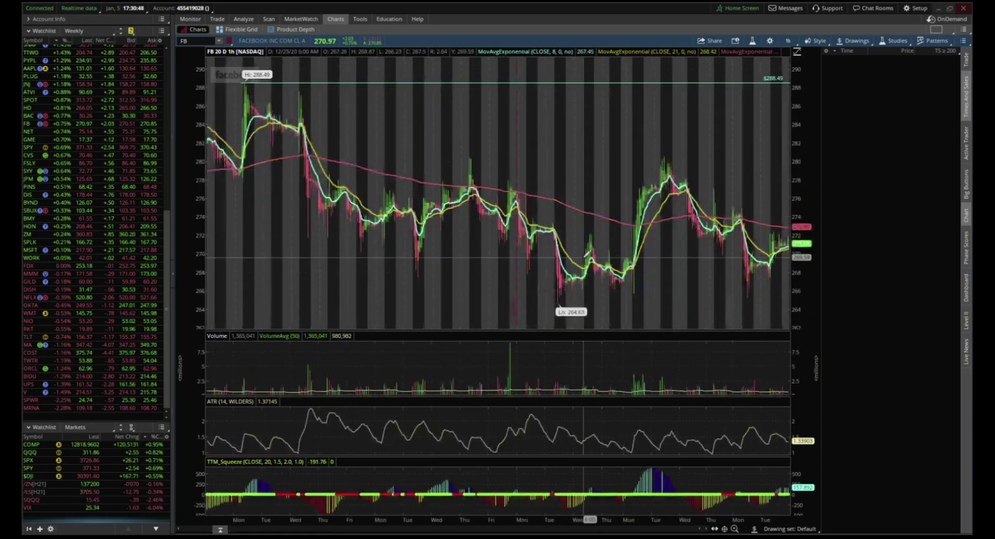
# Step: Add price lines at the 264.63 low and 280.54 high, then zoom into the last few days
pyautogui.click(528, 303)
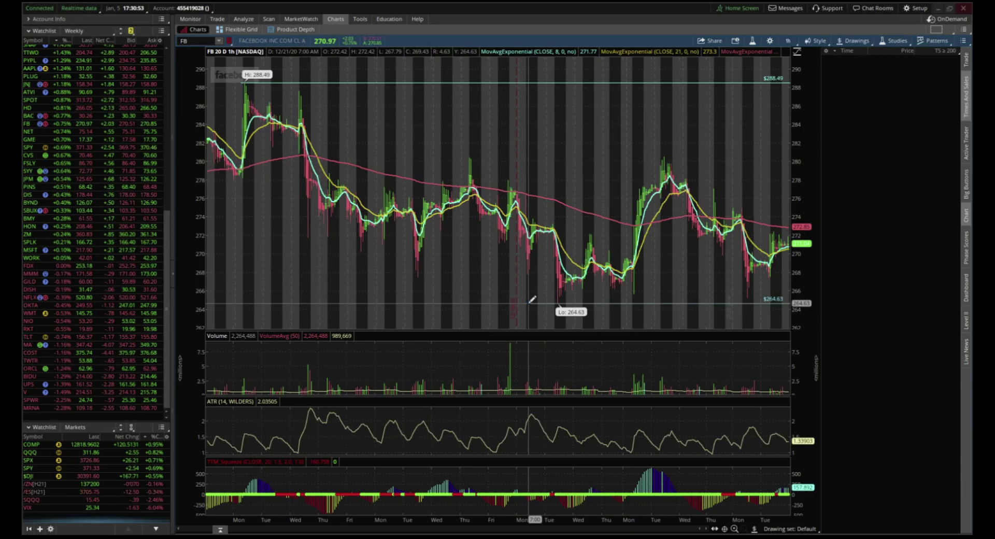
pyautogui.click(455, 155)
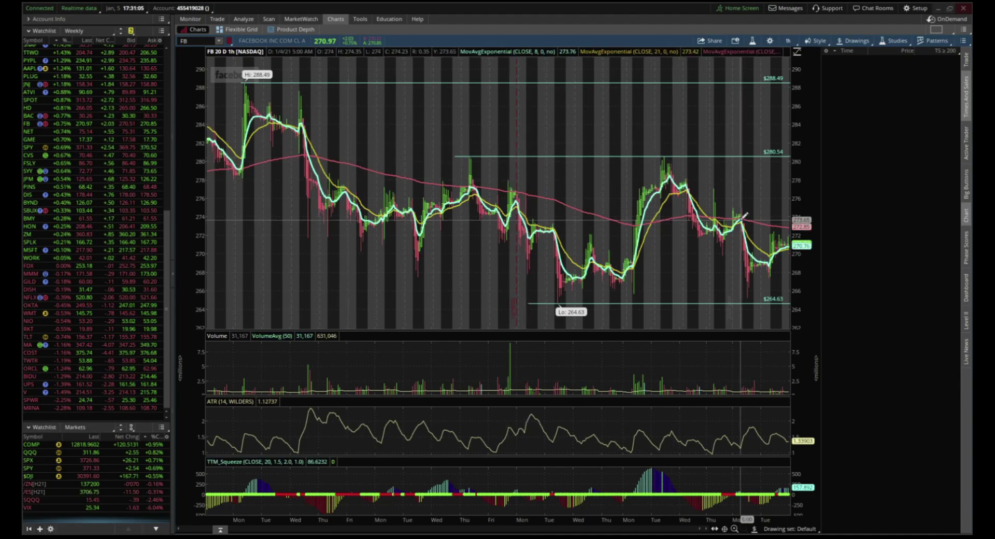
pyautogui.moveTo(695, 218); pyautogui.dragTo(859, 277)
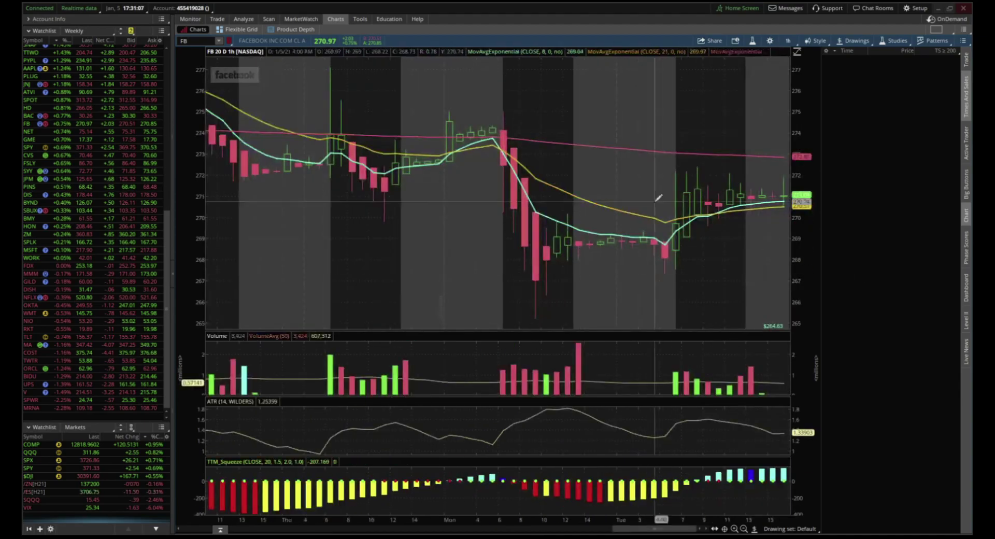
# Step: Add price lines at 272.39 and 269.57, then Autozoom back to the full 20 days
pyautogui.click(634, 166)
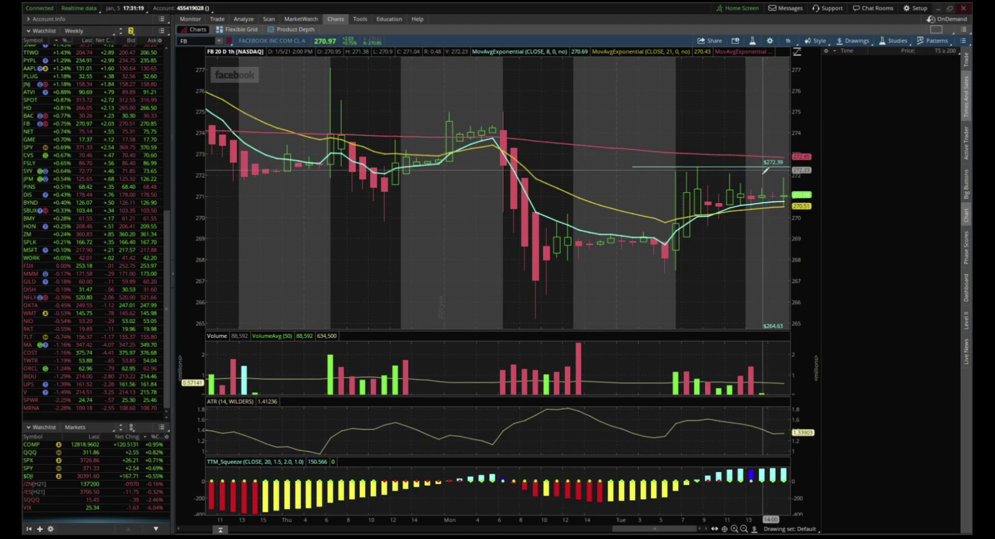
pyautogui.click(699, 226)
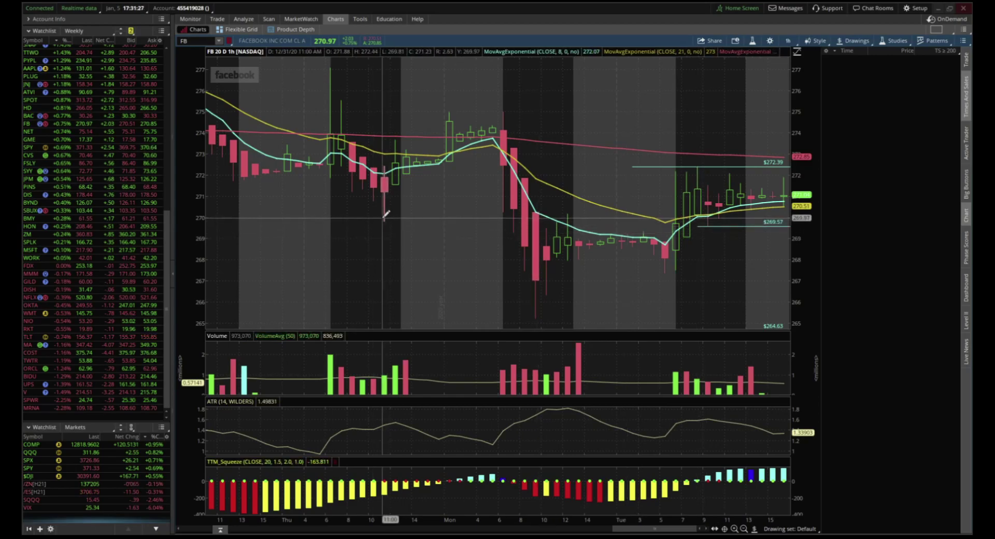
pyautogui.rightClick(677, 123)
pyautogui.click(689, 137)
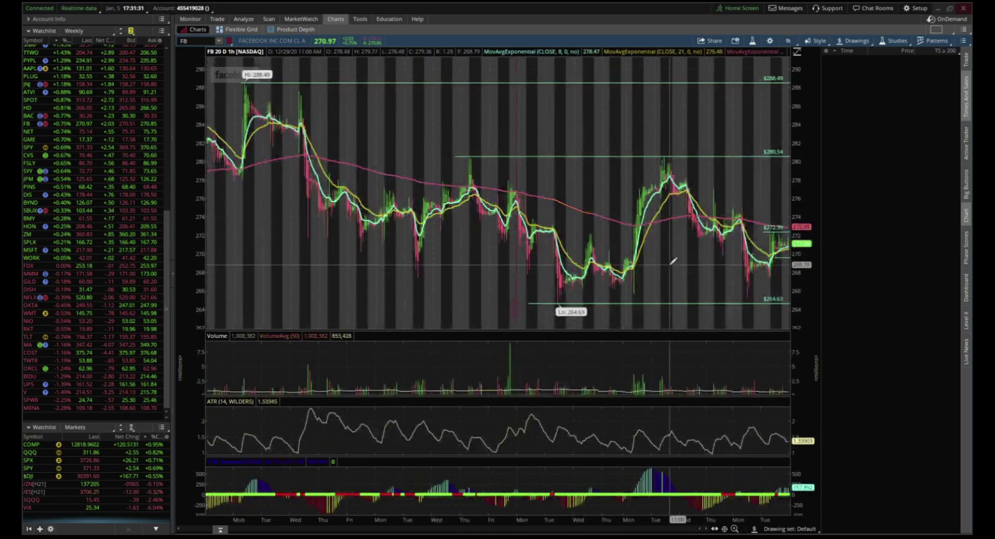
# Step: Add a support line at 267.34 on recent days, Autozoom out, then add resistance at 278.13
pyautogui.moveTo(597, 247); pyautogui.dragTo(875, 284)
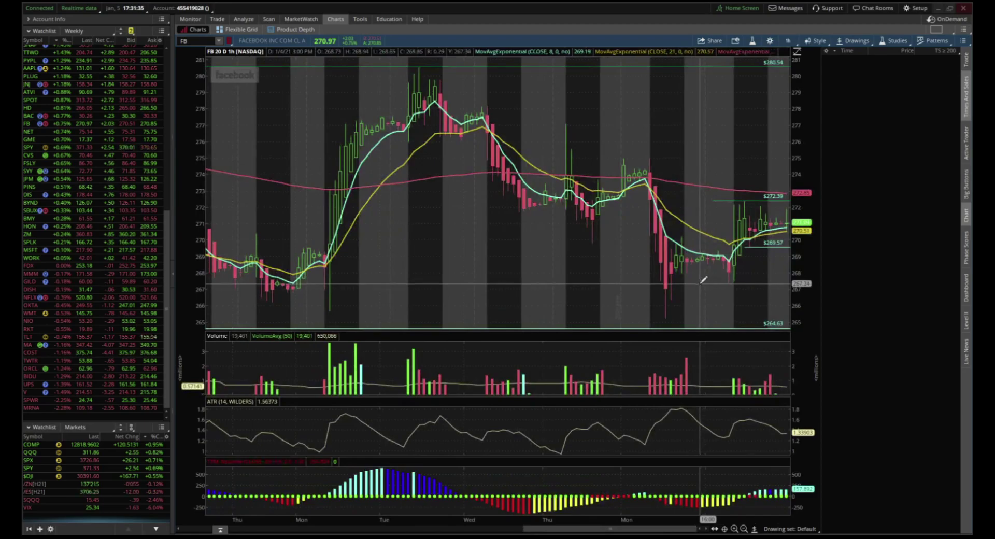
pyautogui.click(700, 283)
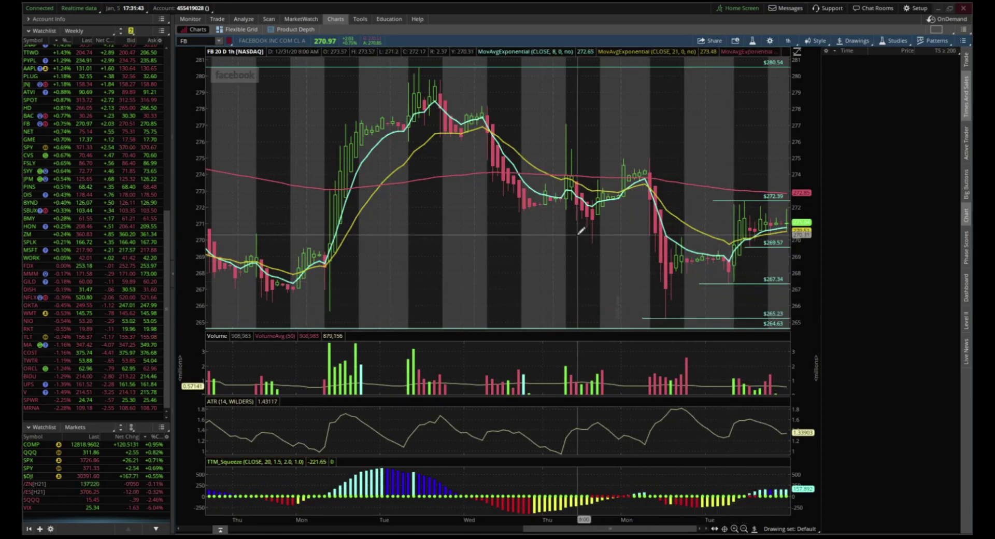
pyautogui.rightClick(621, 110)
pyautogui.click(653, 121)
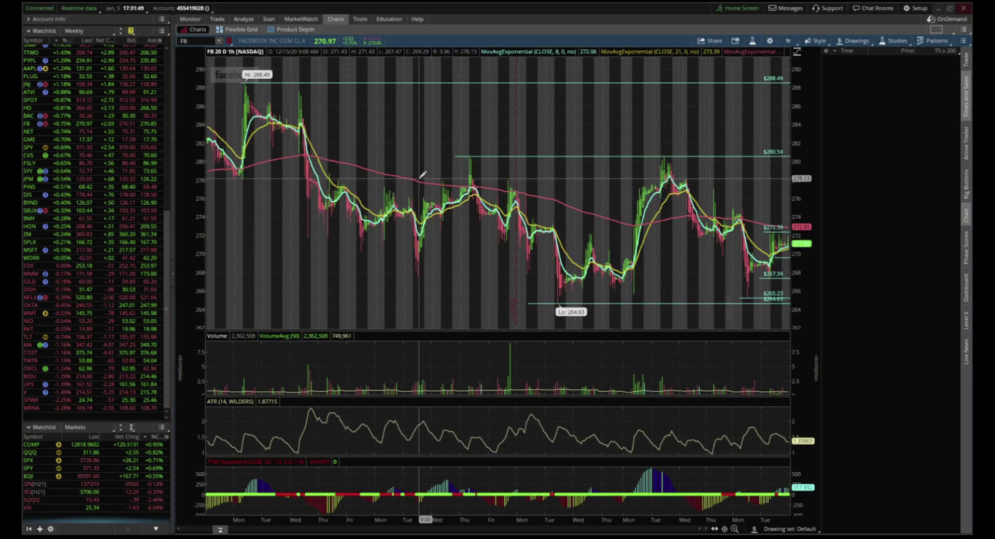
pyautogui.click(421, 178)
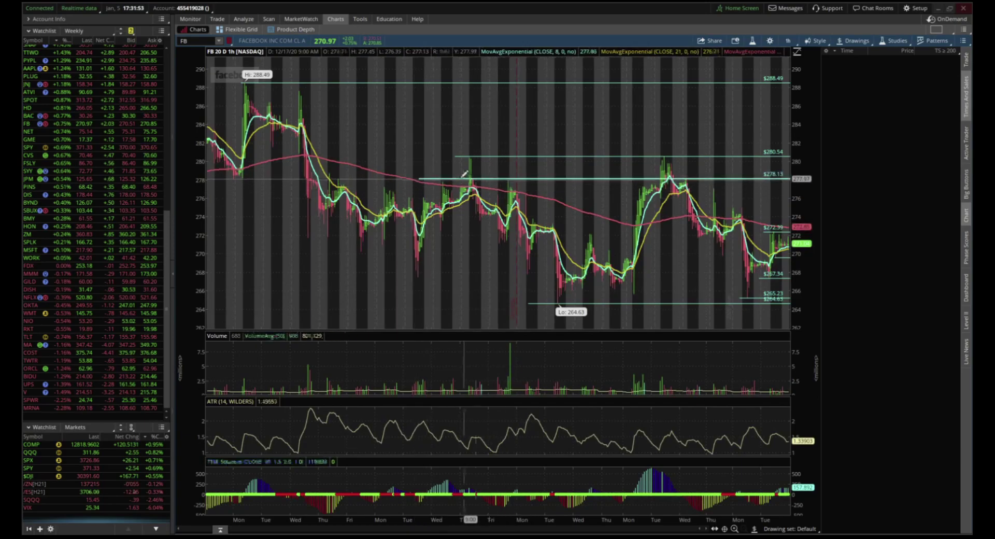
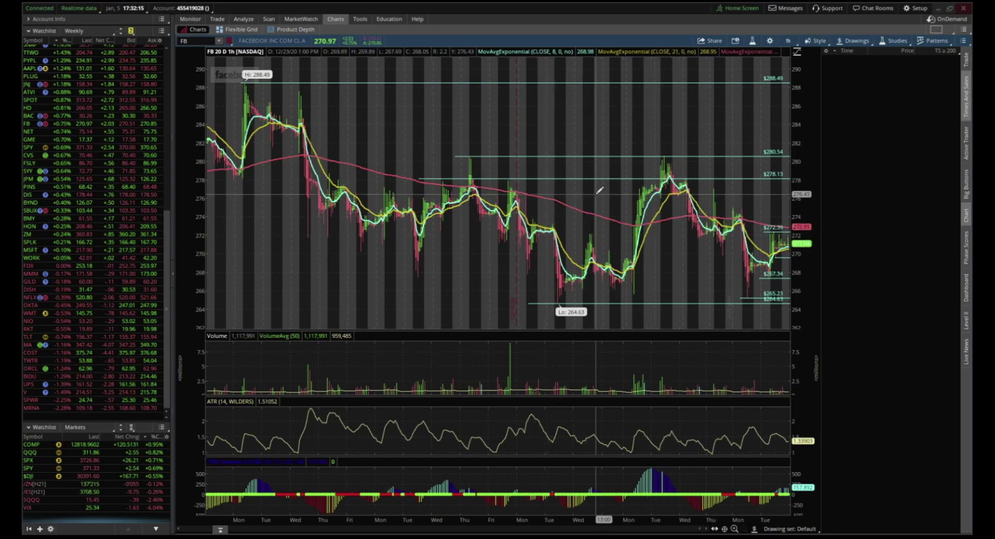
# Step: Add a horizontal price line at $274.99 on the FB hourly chart, then reset zoom to the full 20 days
pyautogui.click(721, 208)
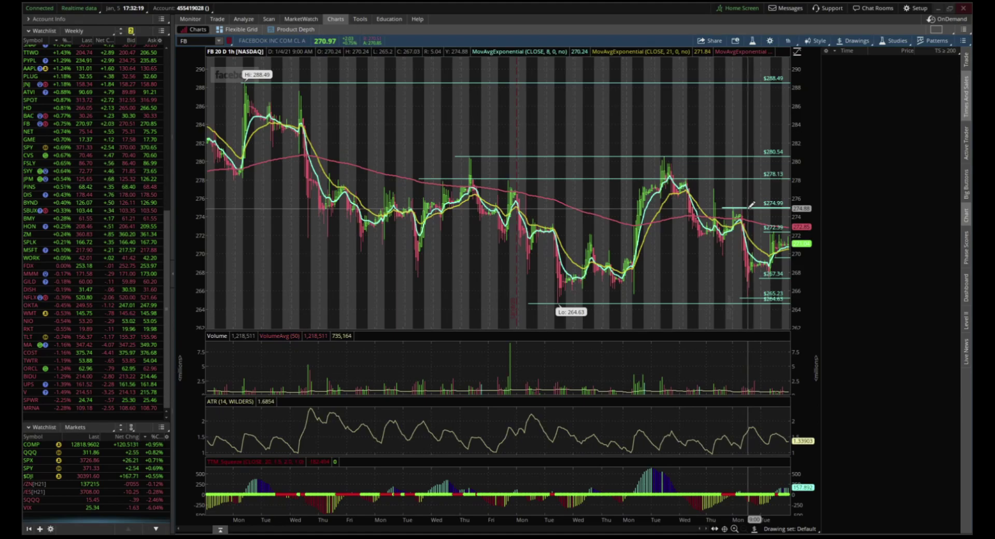
pyautogui.moveTo(712, 207); pyautogui.dragTo(755, 205)
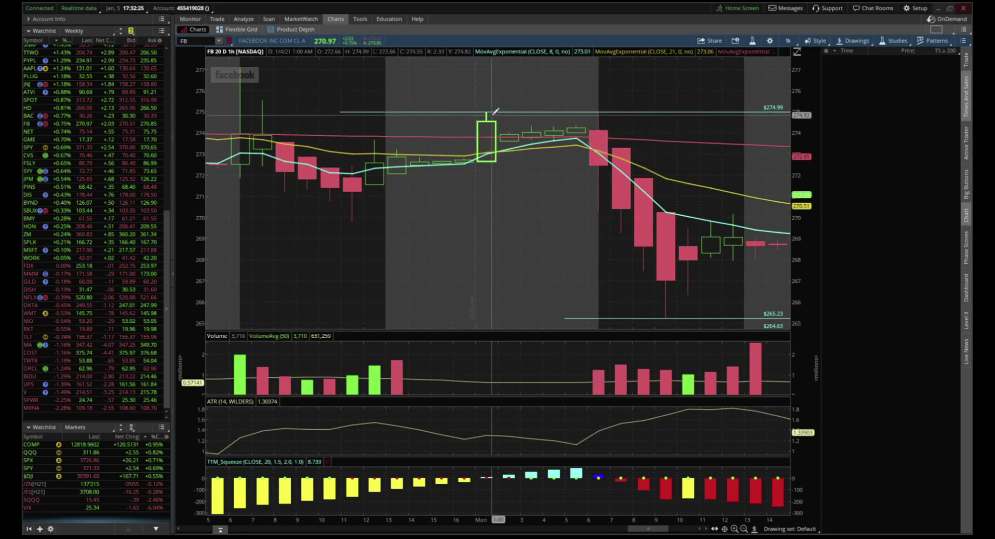
pyautogui.rightClick(599, 100)
pyautogui.click(627, 104)
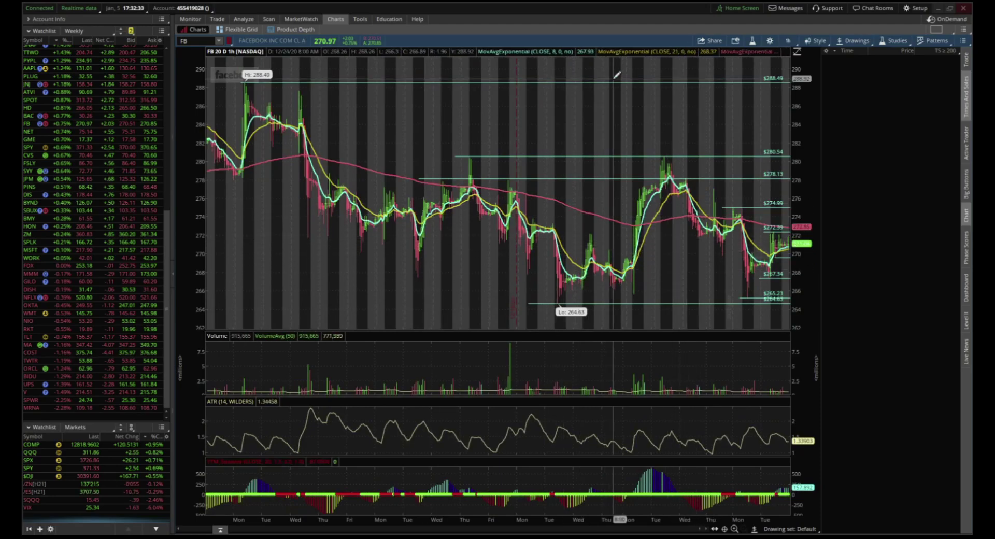
pyautogui.click(787, 41)
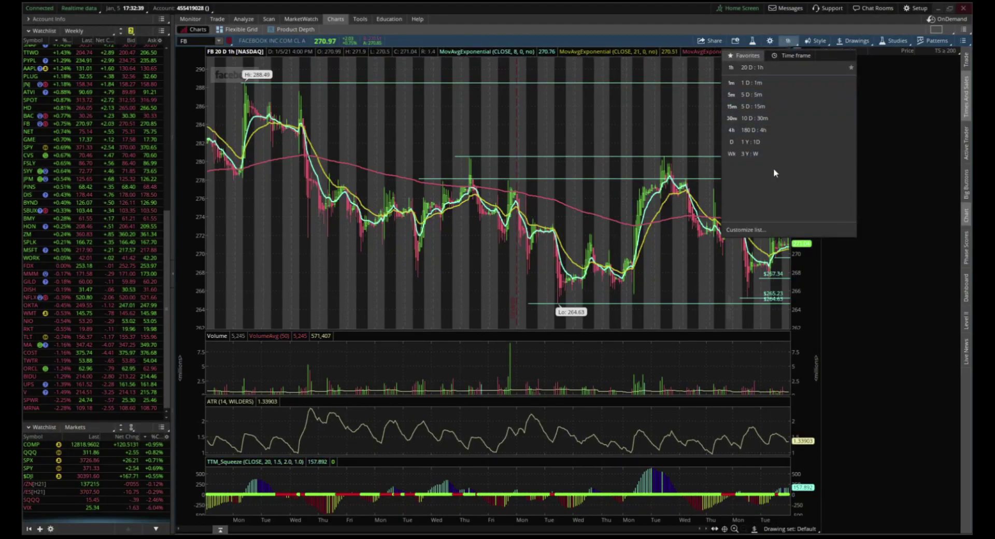
# Step: Switch FB to 180 days of 4-hour bars and zoom into October through early January
pyautogui.click(754, 131)
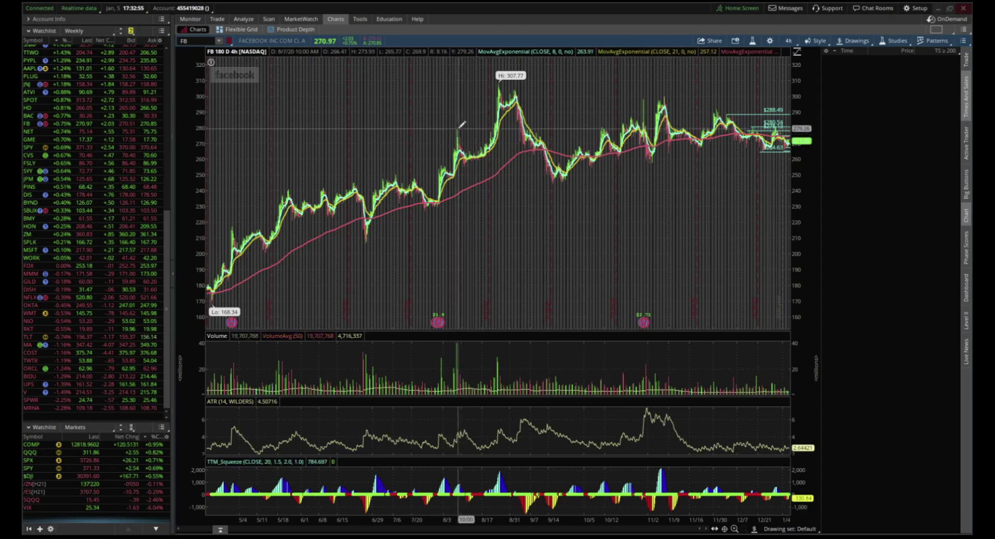
pyautogui.moveTo(583, 103); pyautogui.dragTo(808, 124)
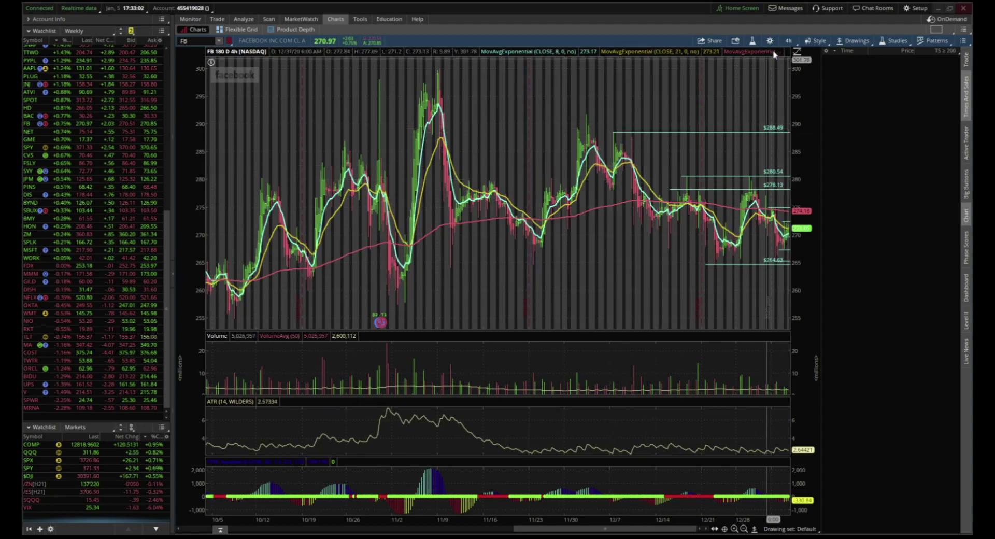
# Step: Switch FB to 10 days of 30-minute bars and add a horizontal price line at $277.1
pyautogui.click(789, 41)
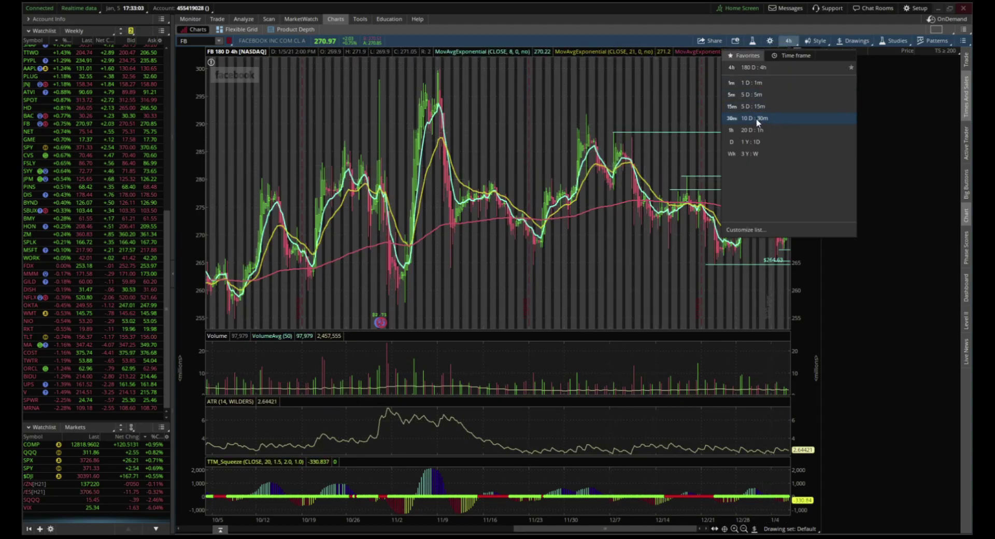
pyautogui.click(758, 119)
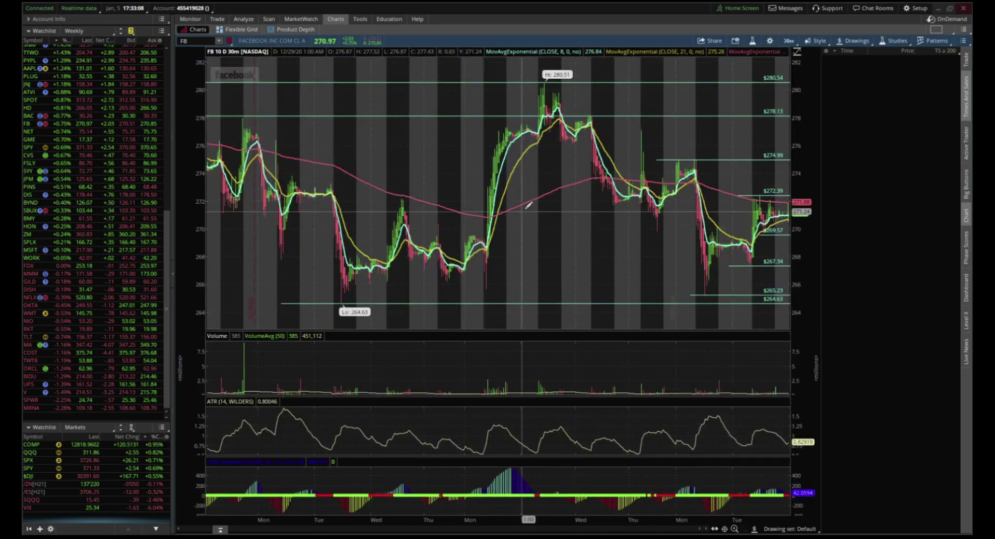
pyautogui.click(473, 129)
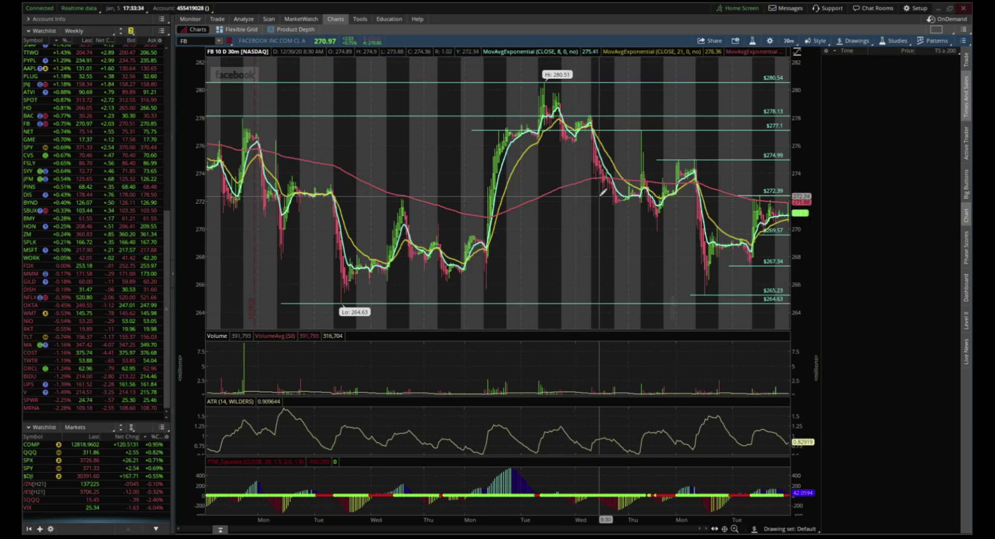
pyautogui.click(789, 41)
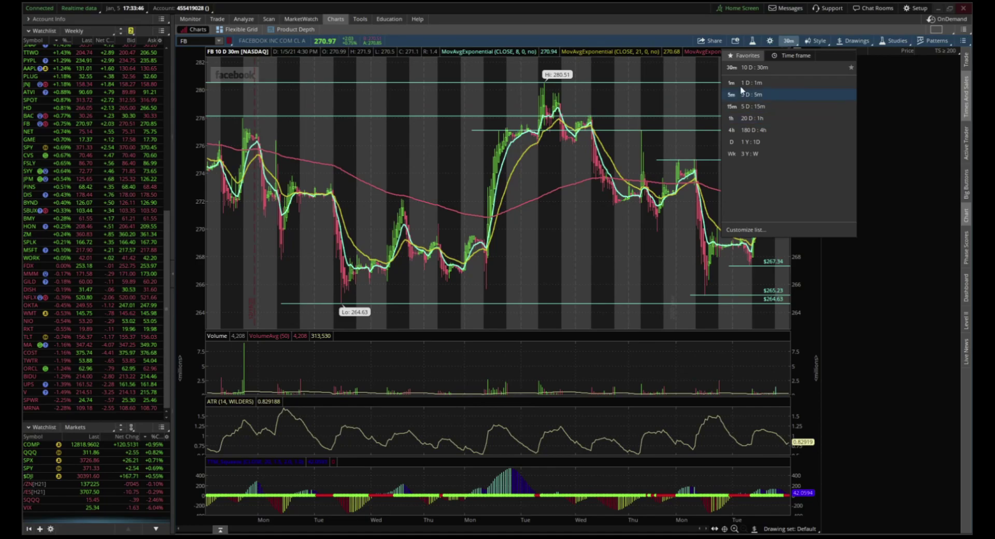
# Step: Check the FB price lines on 20-day hourly bars, then zoom in on 10-day 30-minute bars
pyautogui.click(754, 119)
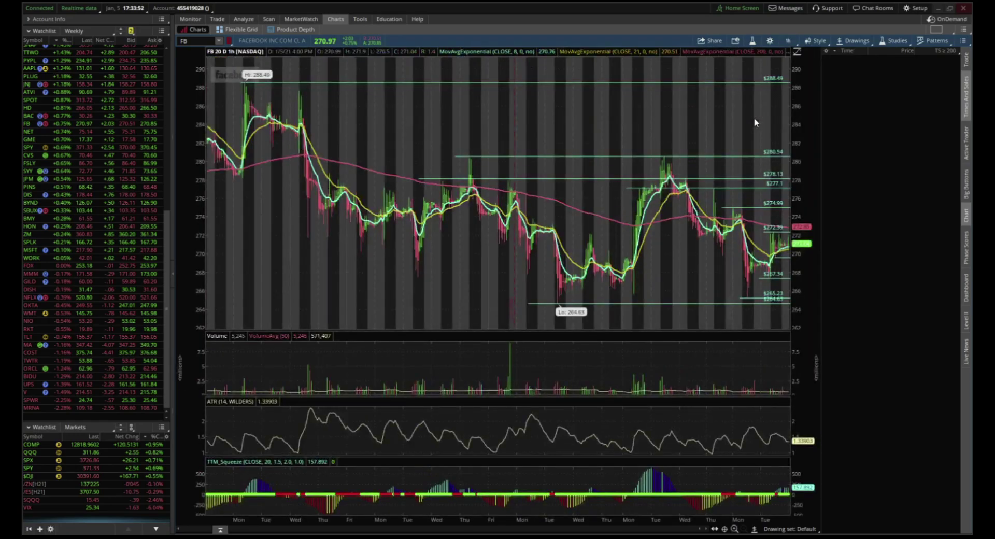
pyautogui.click(789, 41)
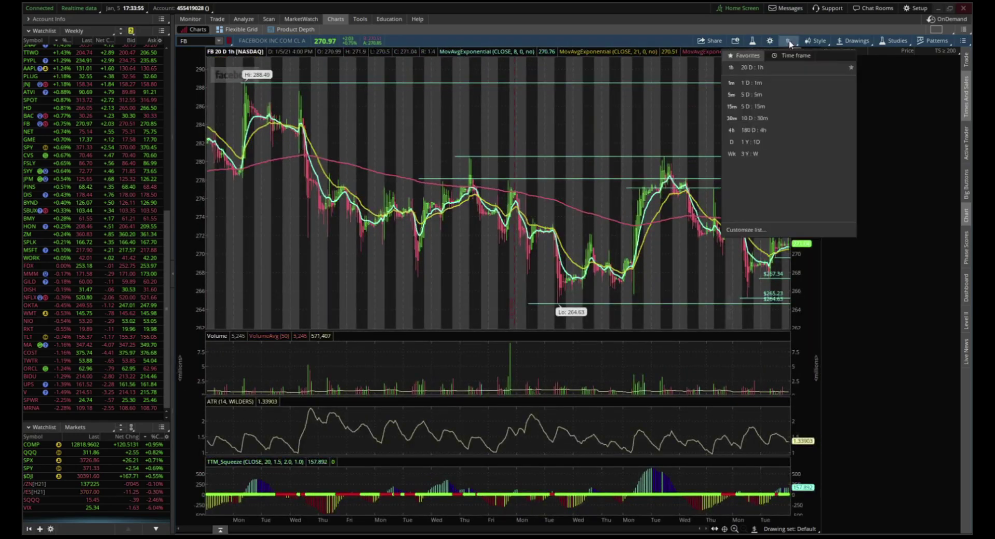
pyautogui.click(771, 118)
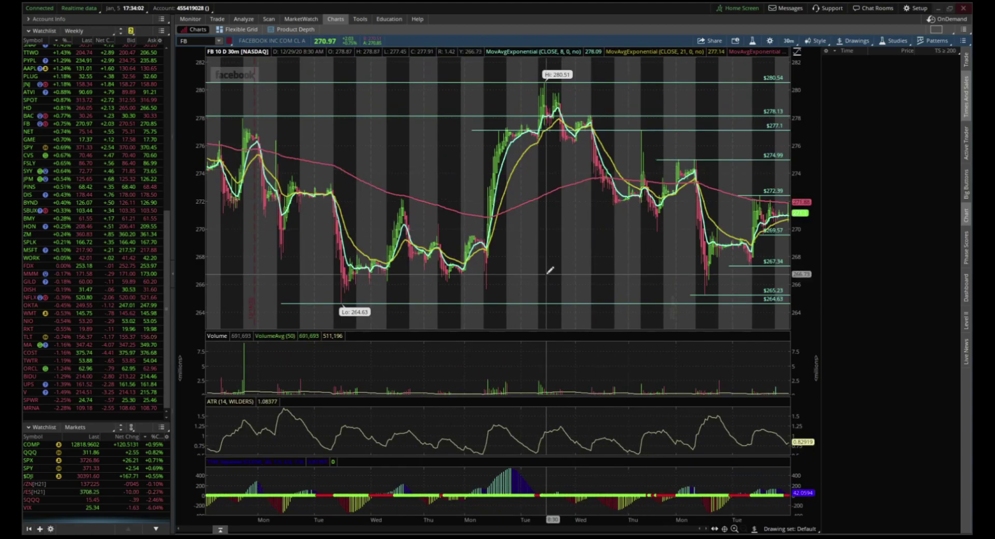
pyautogui.moveTo(477, 239); pyautogui.dragTo(870, 252)
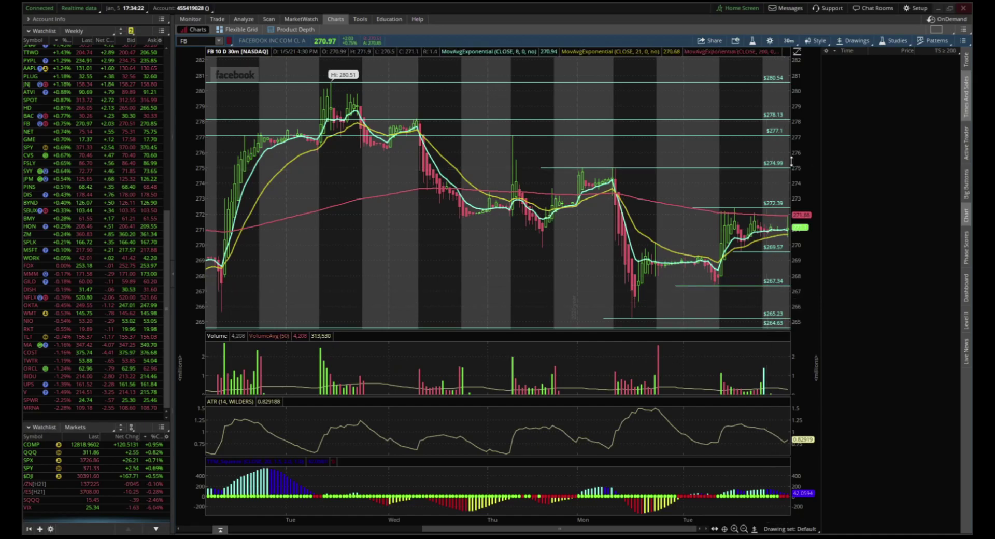
# Step: Review the lines on 5-day 5-minute bars zoomed to Monday–Tuesday, then return to 20-day hourly
pyautogui.click(794, 42)
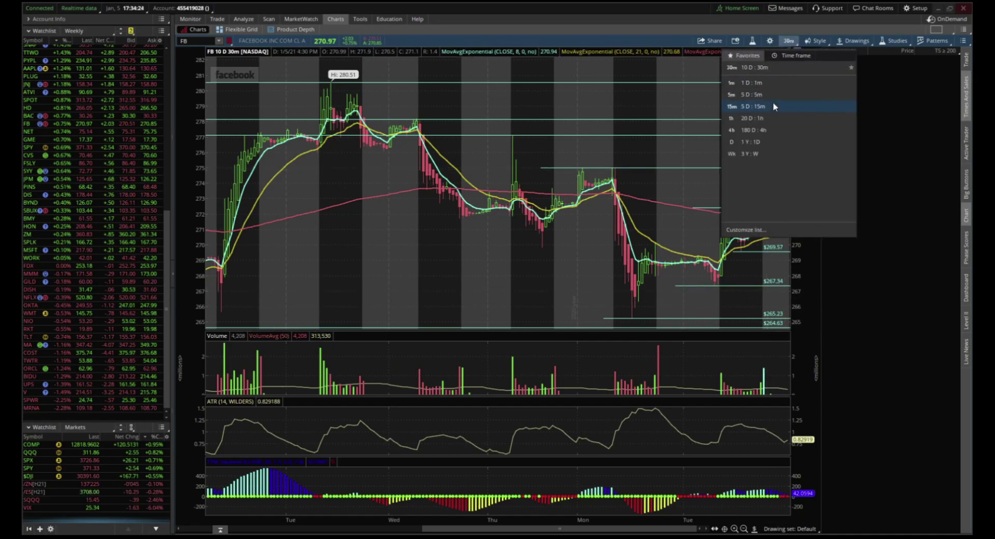
pyautogui.click(764, 94)
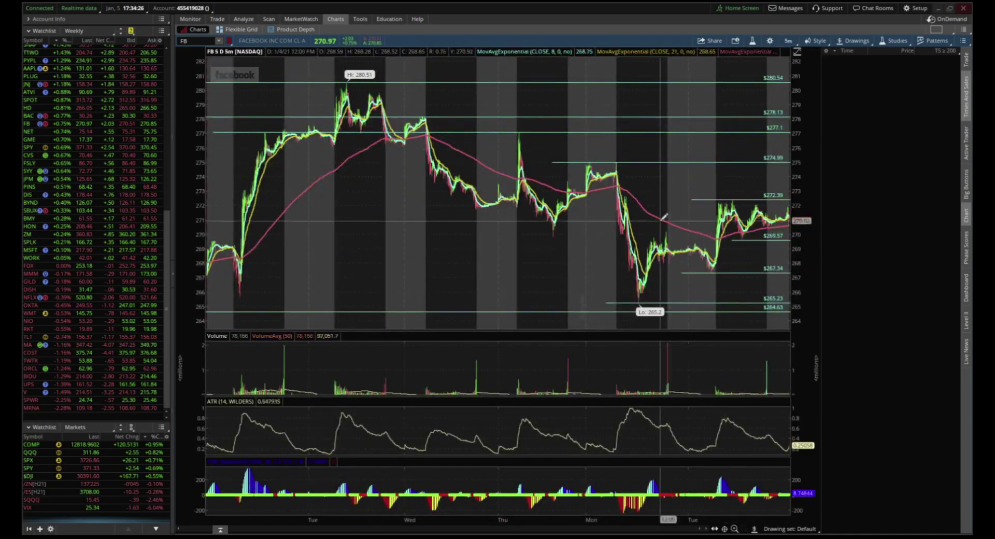
pyautogui.moveTo(621, 228); pyautogui.dragTo(793, 232)
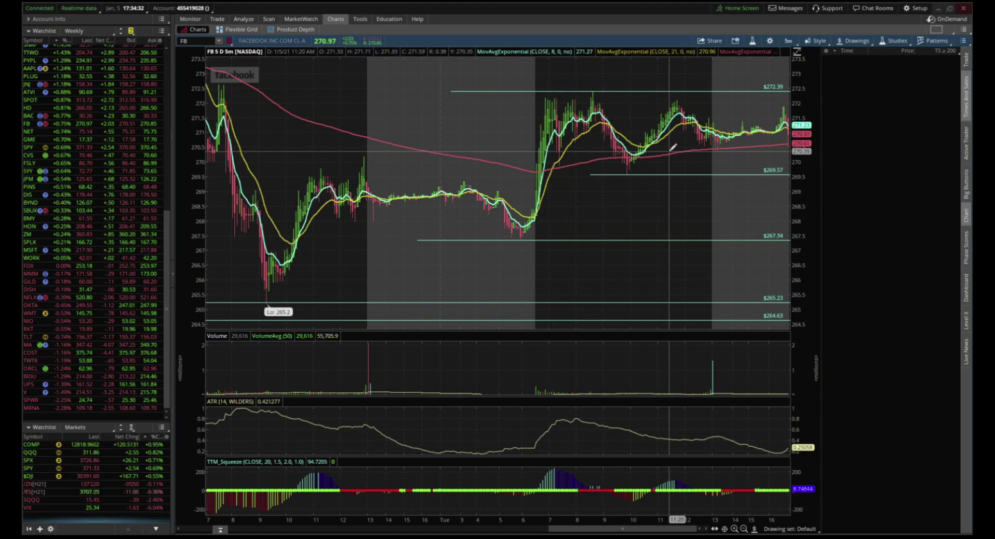
pyautogui.click(788, 41)
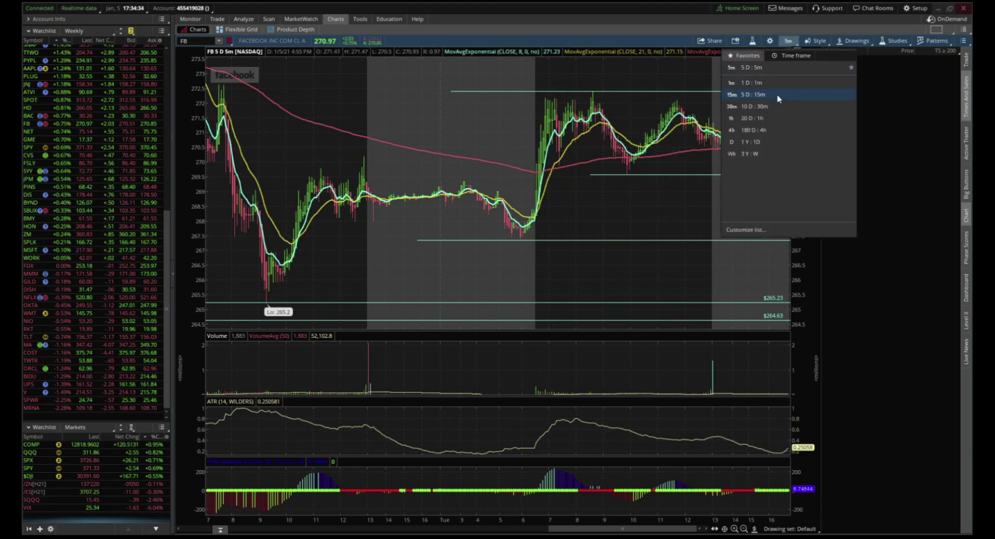
pyautogui.click(774, 117)
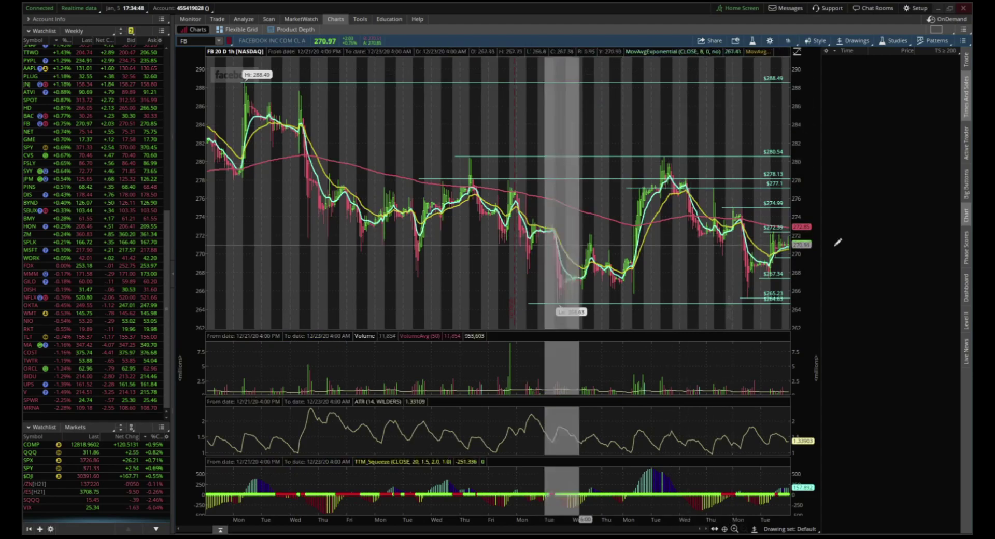
pyautogui.scroll(3, 655, 242)
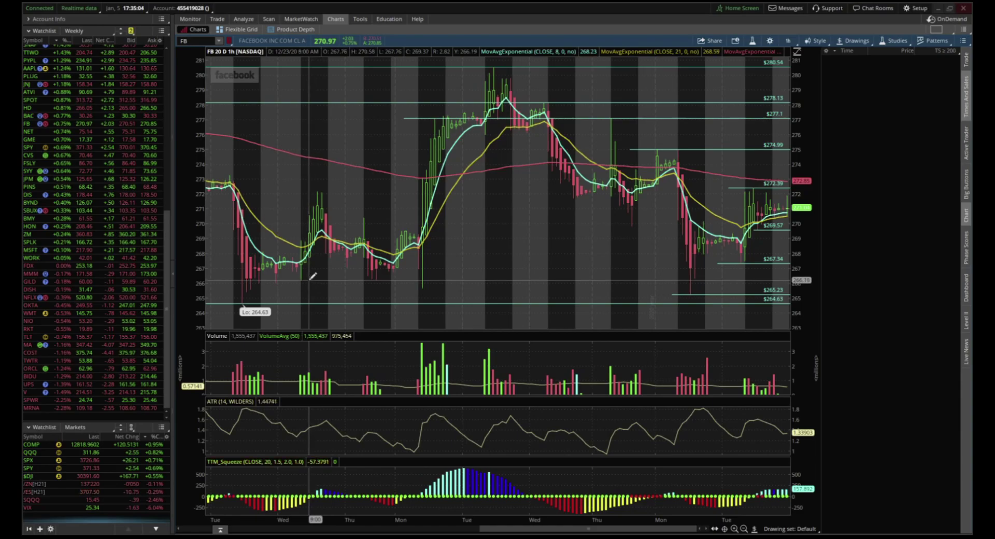
pyautogui.click(311, 280)
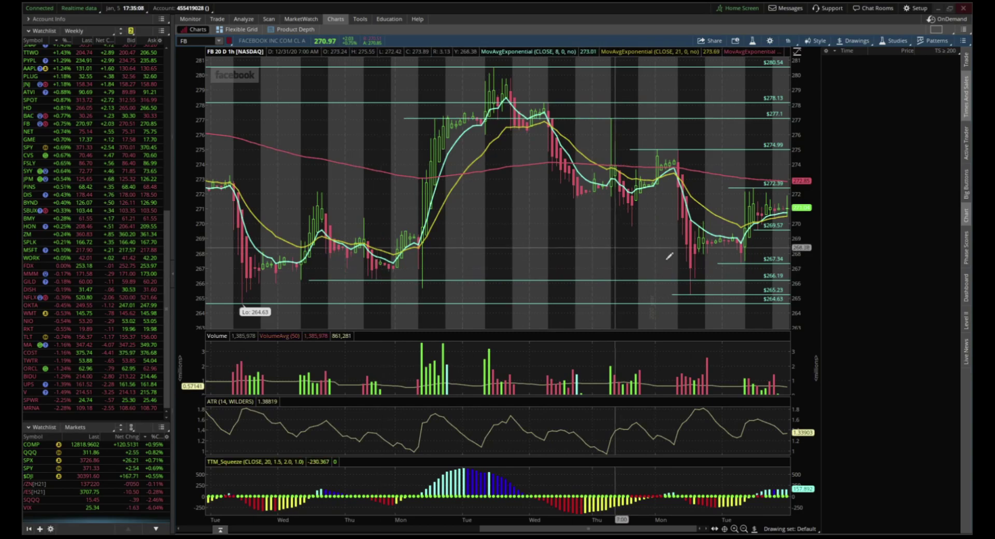
pyautogui.click(700, 253)
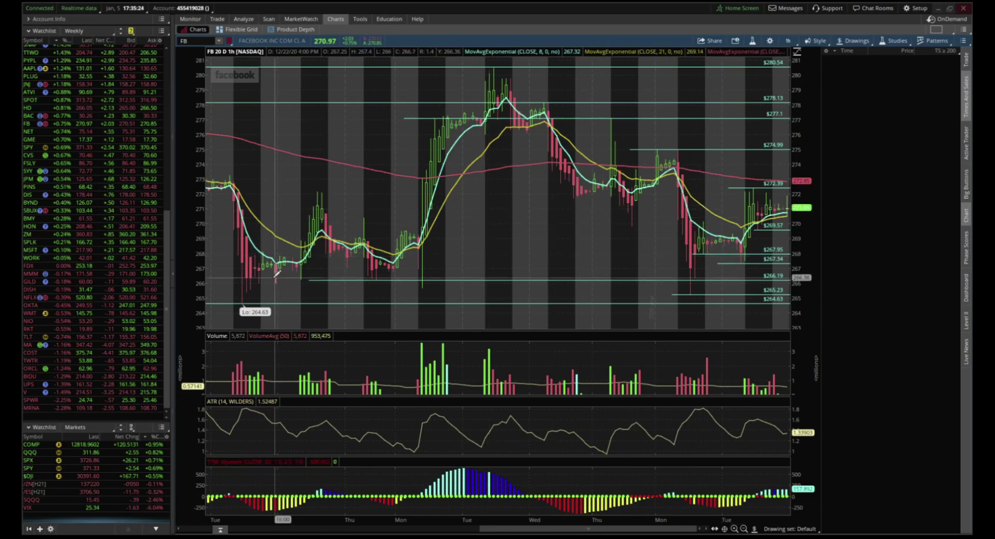
pyautogui.rightClick(722, 254)
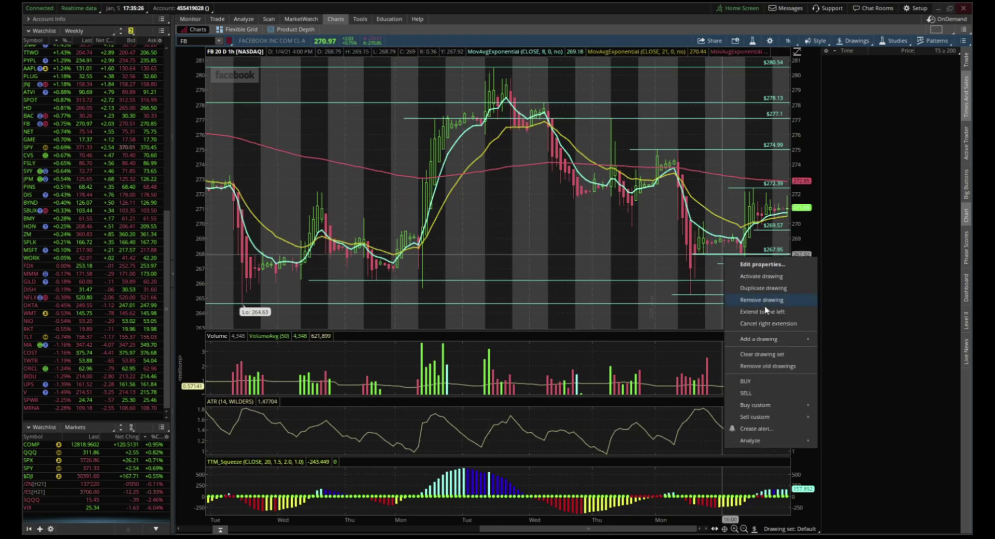
pyautogui.click(765, 300)
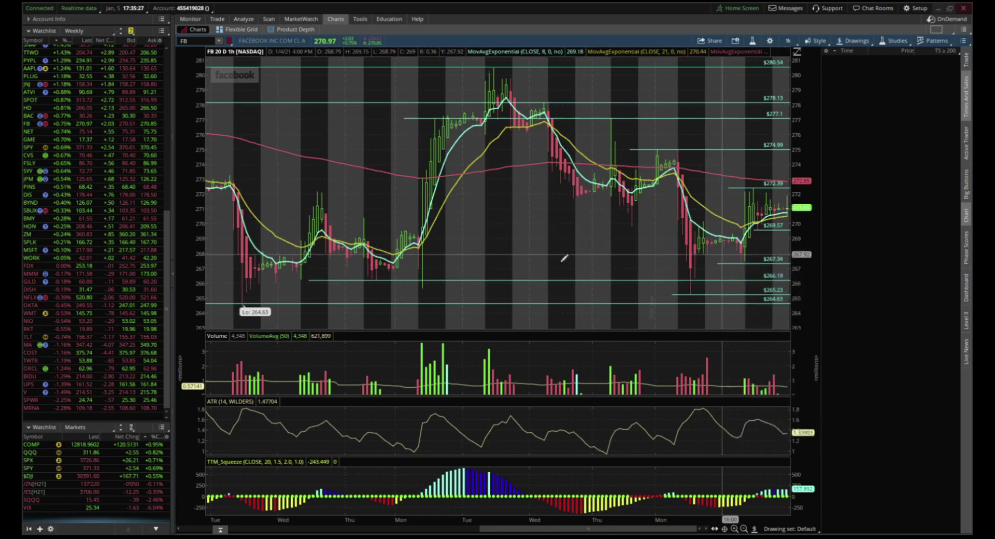
pyautogui.click(237, 253)
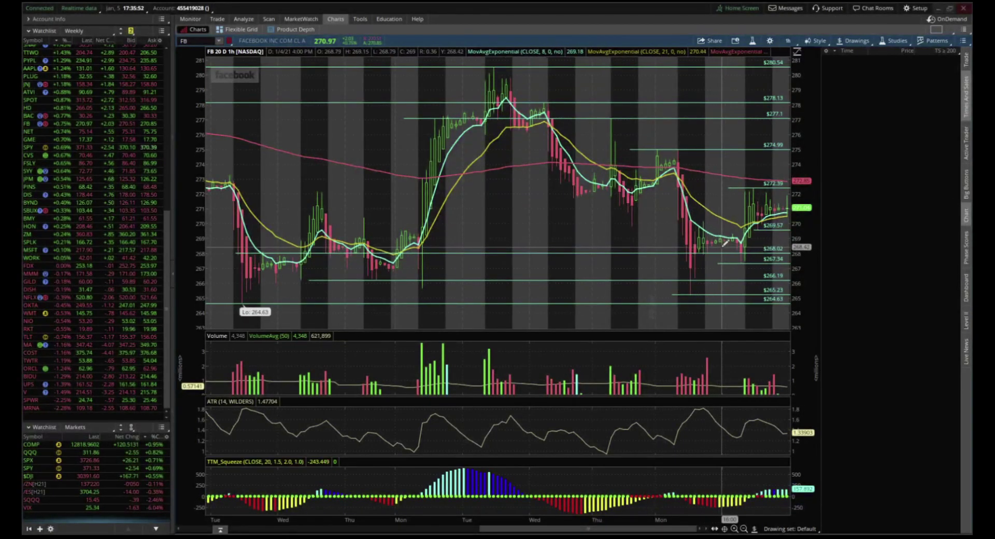
pyautogui.rightClick(526, 226)
pyautogui.click(545, 235)
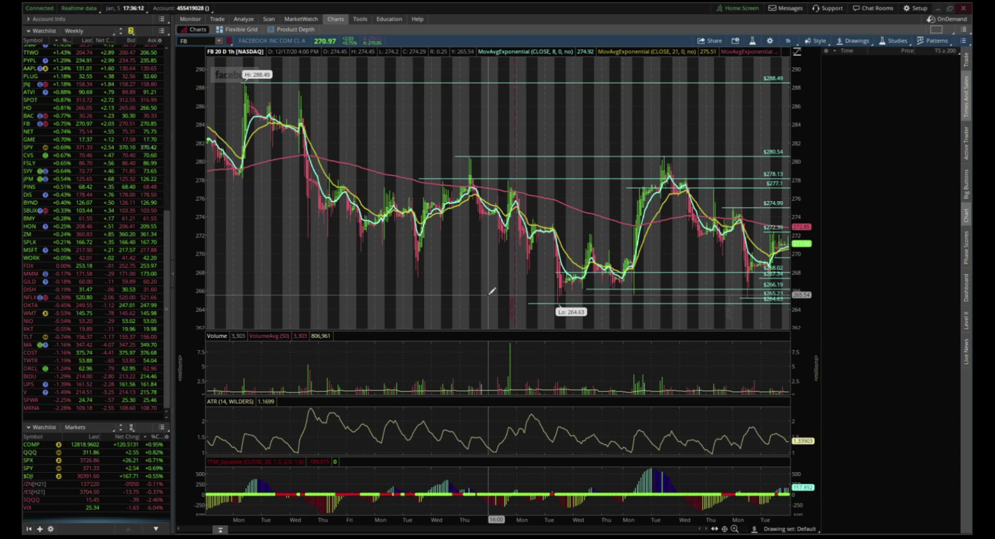
pyautogui.moveTo(491, 292); pyautogui.dragTo(851, 263)
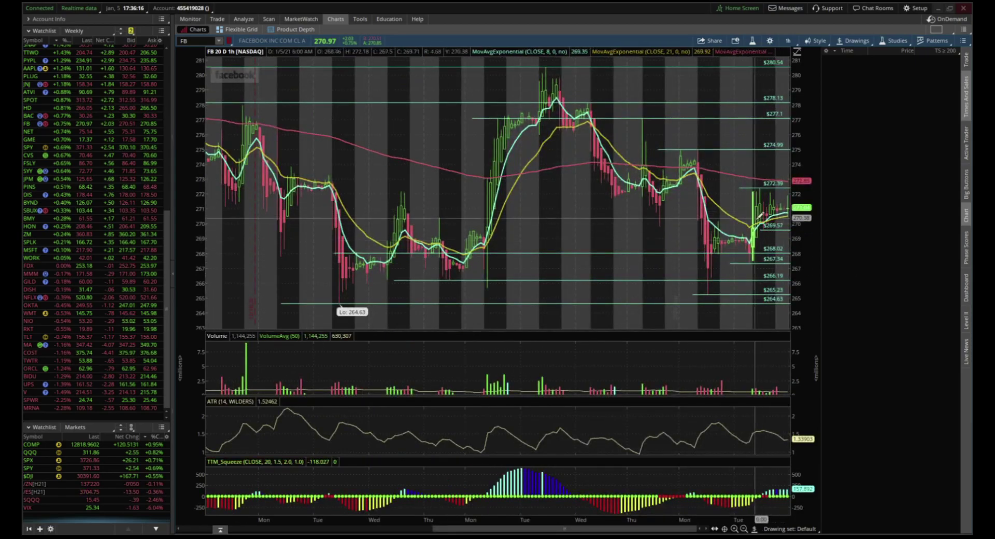
pyautogui.moveTo(711, 228); pyautogui.dragTo(920, 257)
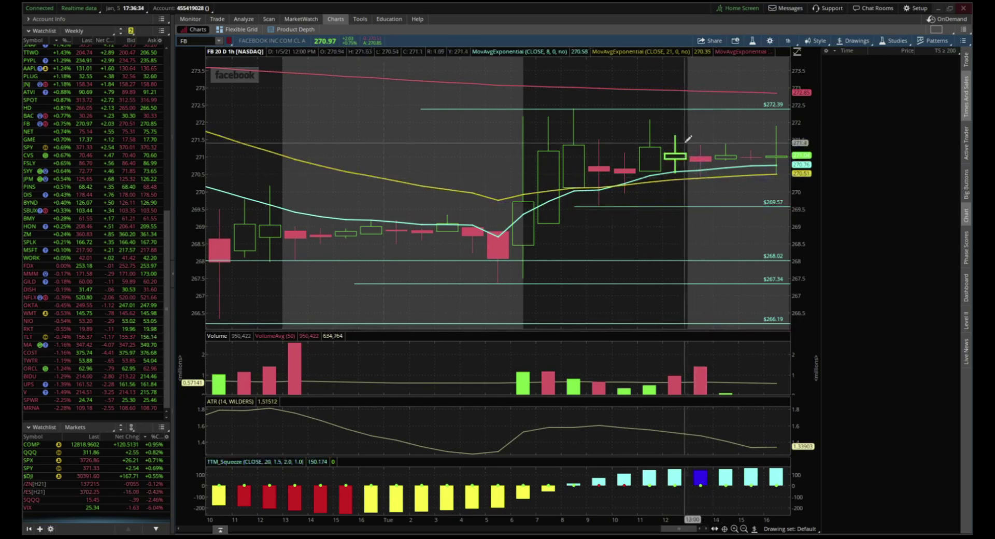
pyautogui.rightClick(686, 80)
pyautogui.click(702, 82)
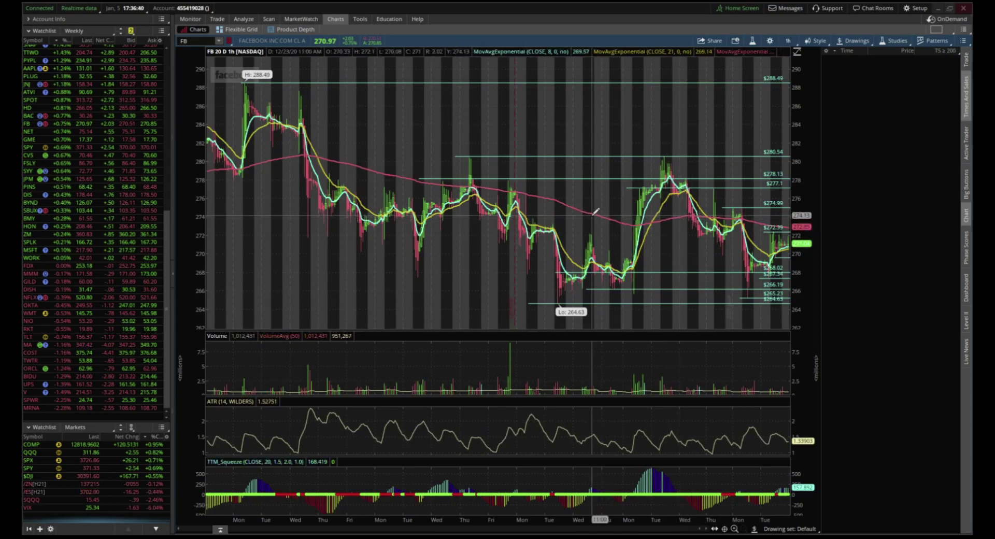
pyautogui.moveTo(594, 212); pyautogui.dragTo(790, 236)
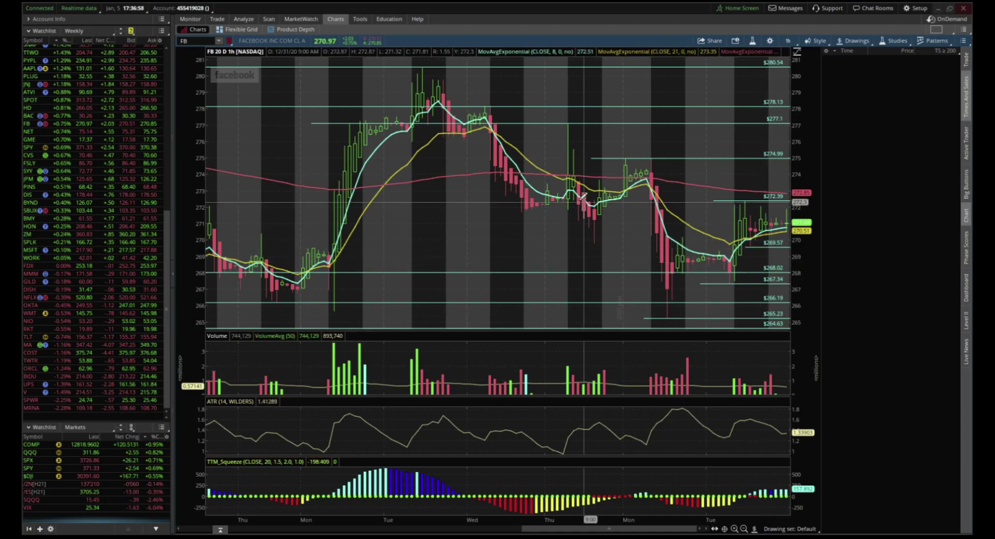
pyautogui.rightClick(537, 87)
pyautogui.click(565, 94)
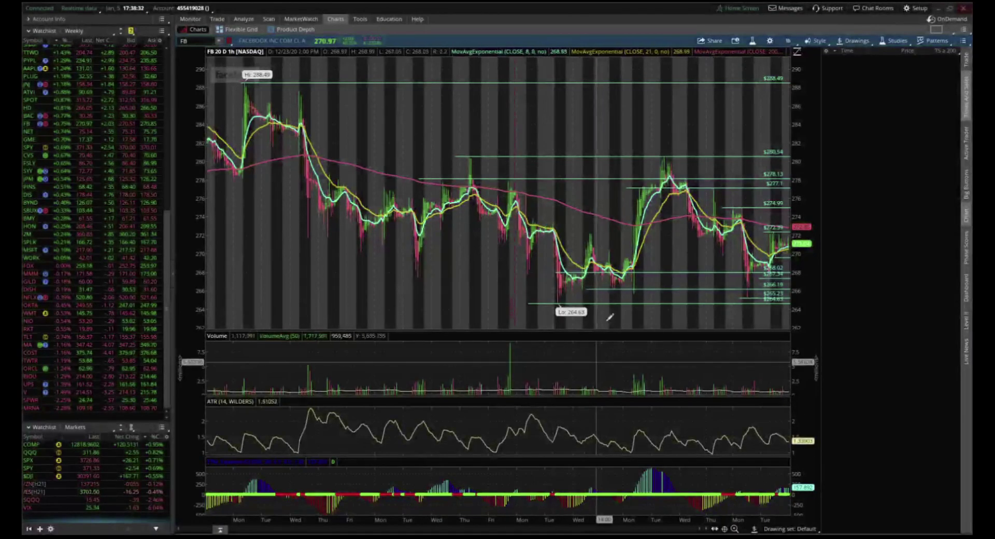
pyautogui.moveTo(567, 239); pyautogui.dragTo(834, 287)
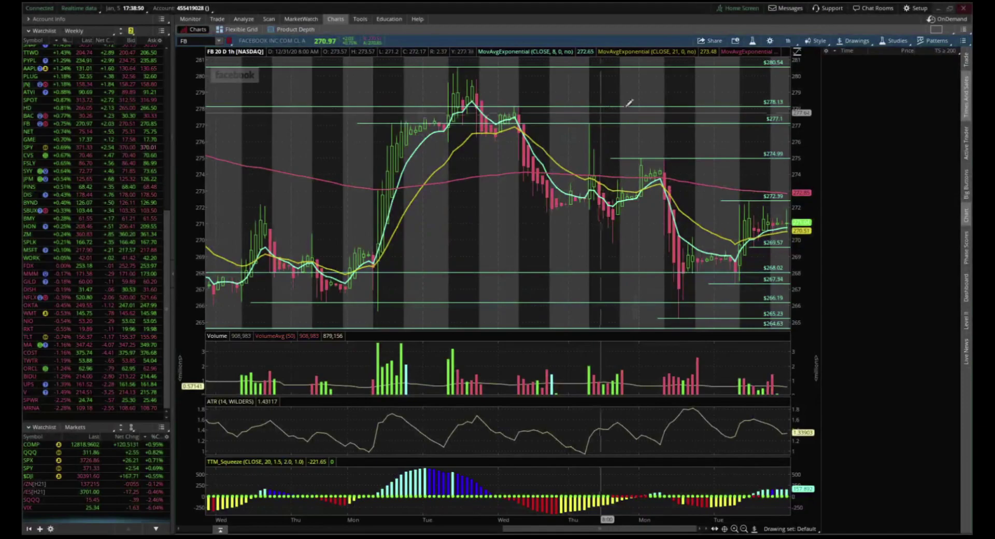
# Step: Switch FB to 5 days of 15-minute bars and zoom into Tuesday's bars
pyautogui.click(788, 41)
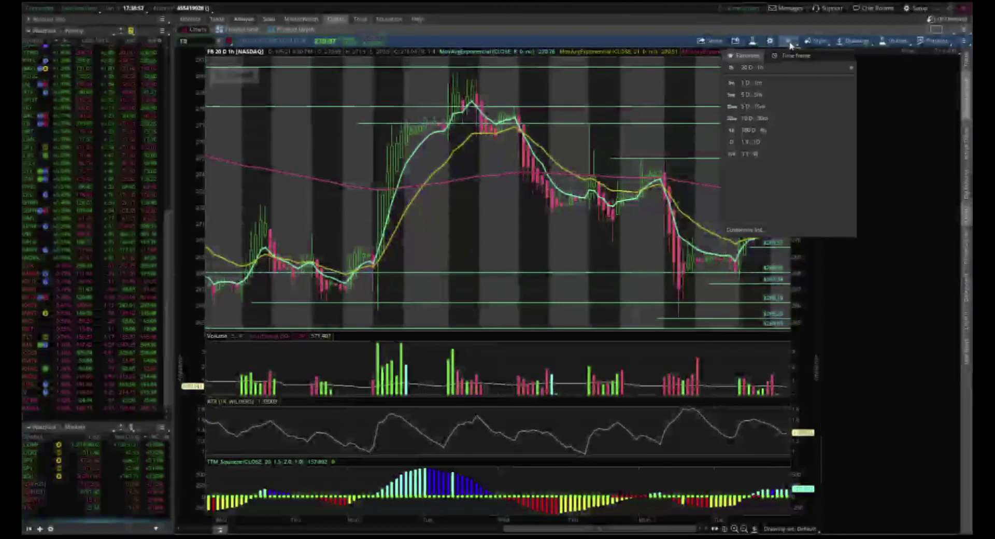
pyautogui.click(774, 107)
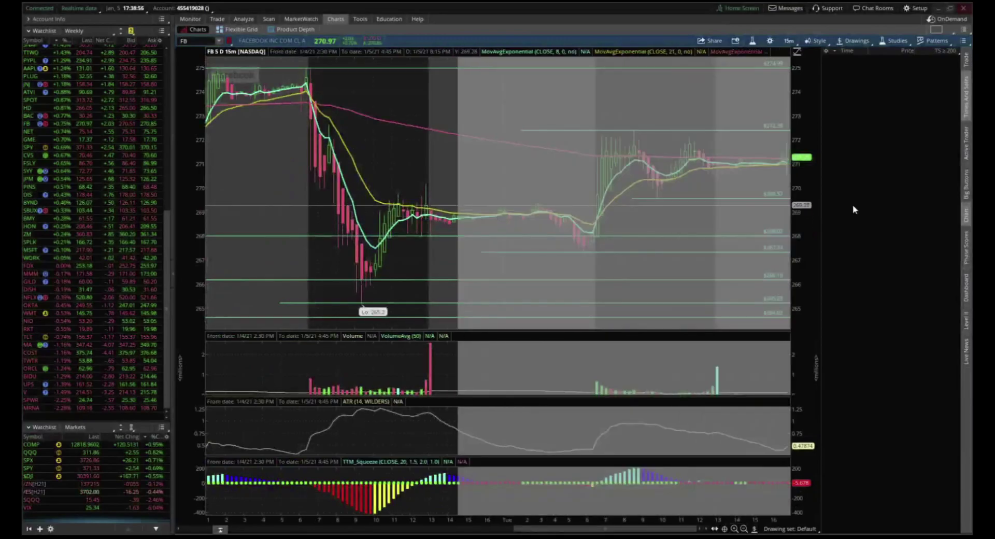
pyautogui.scroll(3, 493, 123)
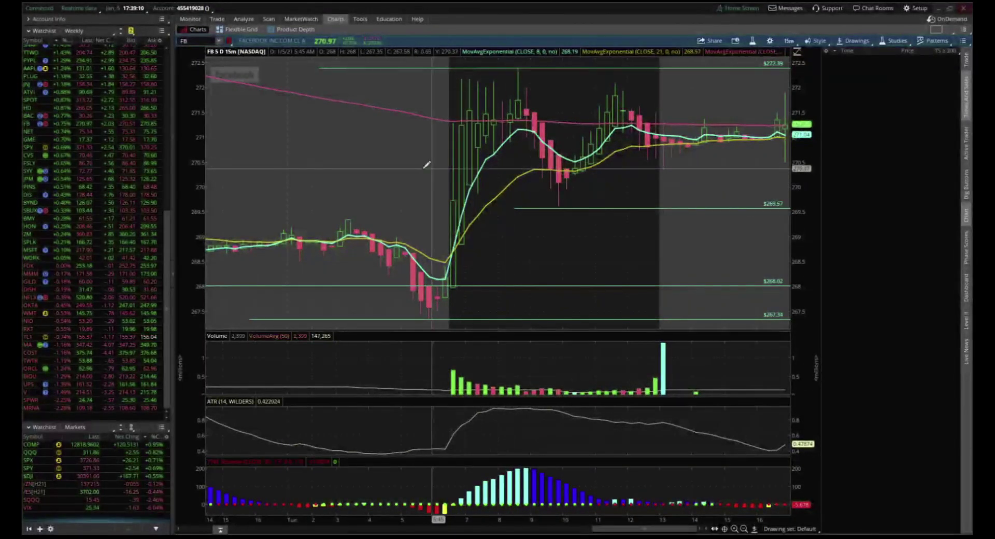
pyautogui.moveTo(415, 171); pyautogui.dragTo(522, 171)
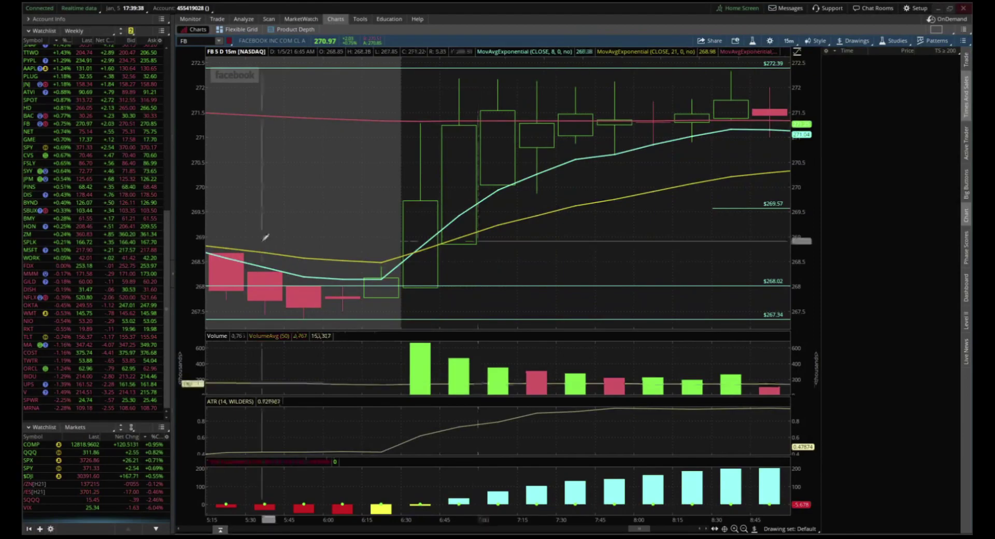
# Step: Load the SQ symbol and zoom into its Monday–Tuesday and last-day 15-minute bars
pyautogui.write('SQ')
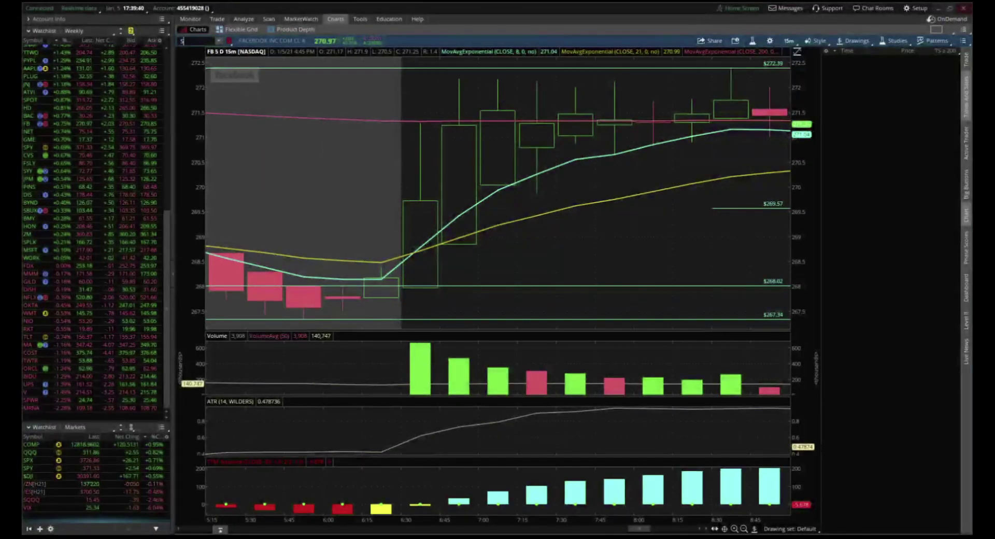
pyautogui.press('Return')
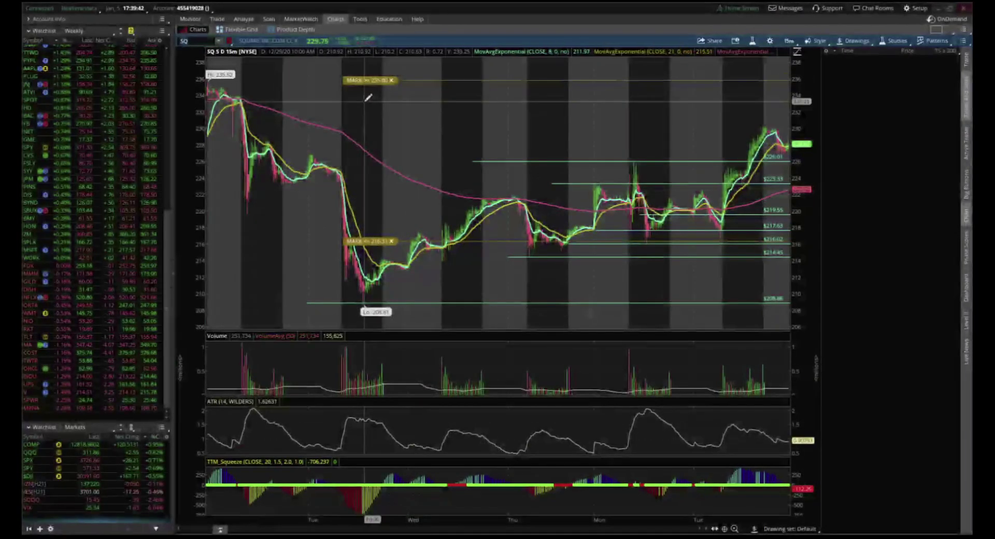
pyautogui.moveTo(617, 173); pyautogui.dragTo(887, 219)
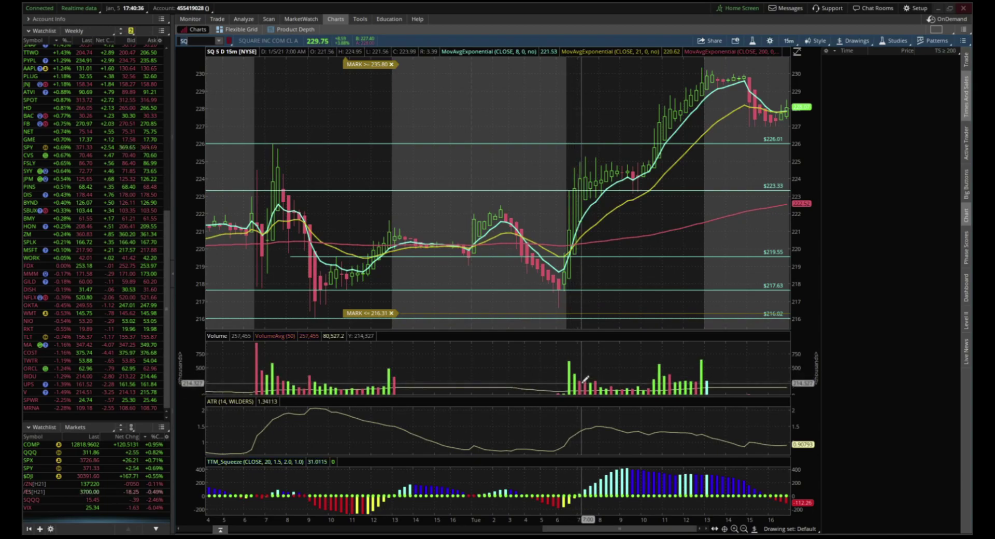
pyautogui.moveTo(524, 355); pyautogui.dragTo(755, 378)
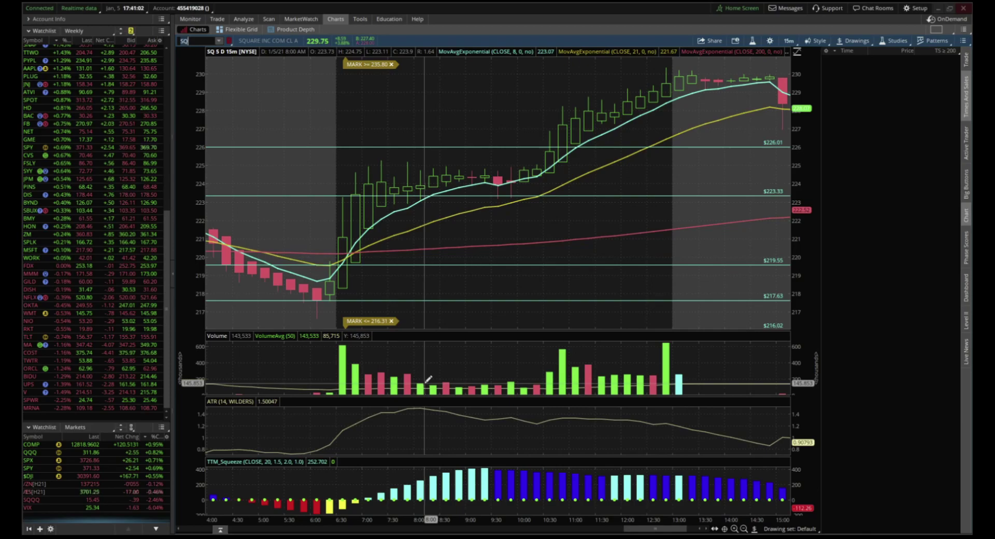
# Step: Review SQ's price lines on zoomed 5-minute bars, then on zoomed 15-minute bars
pyautogui.click(788, 41)
pyautogui.click(761, 94)
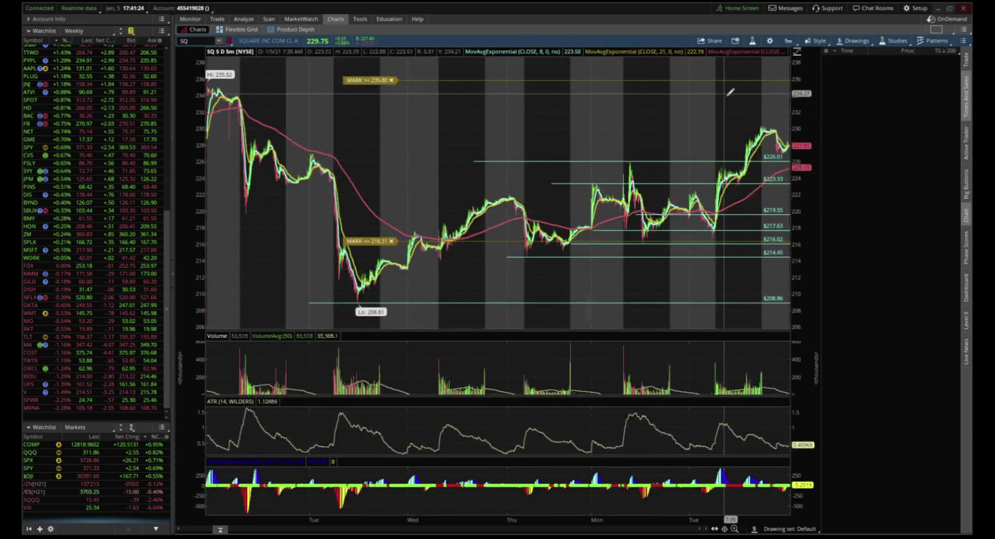
pyautogui.moveTo(601, 155); pyautogui.dragTo(825, 178)
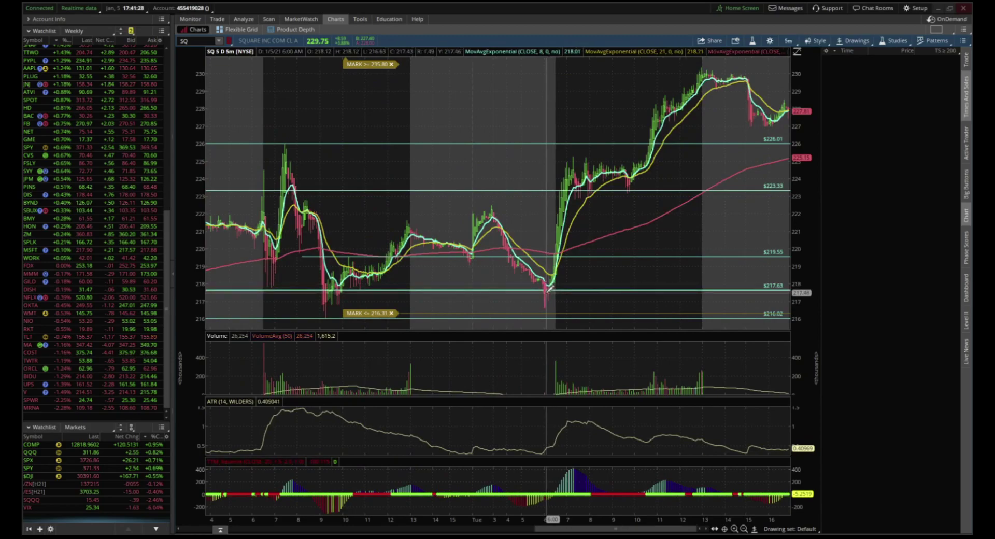
pyautogui.click(788, 44)
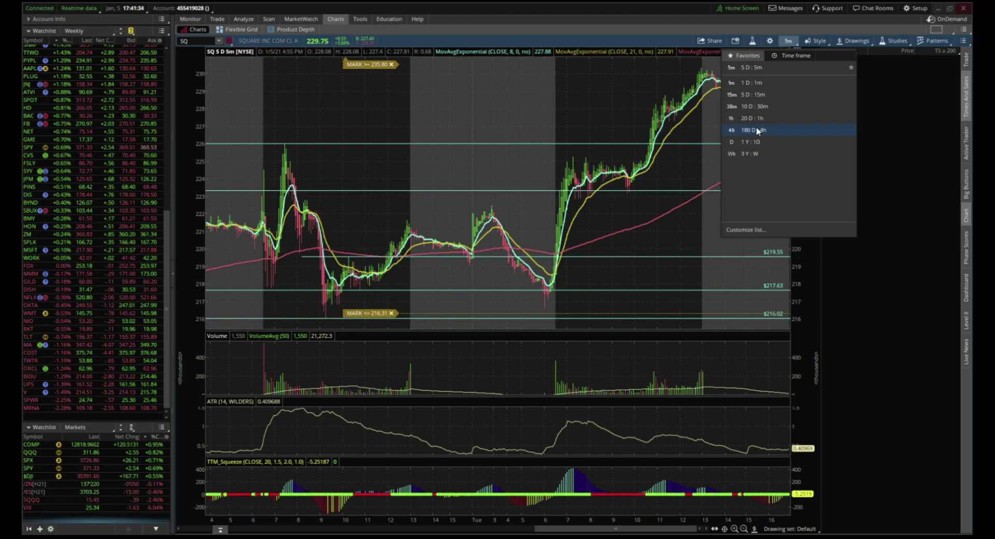
pyautogui.click(754, 94)
pyautogui.moveTo(756, 90); pyautogui.dragTo(489, 228)
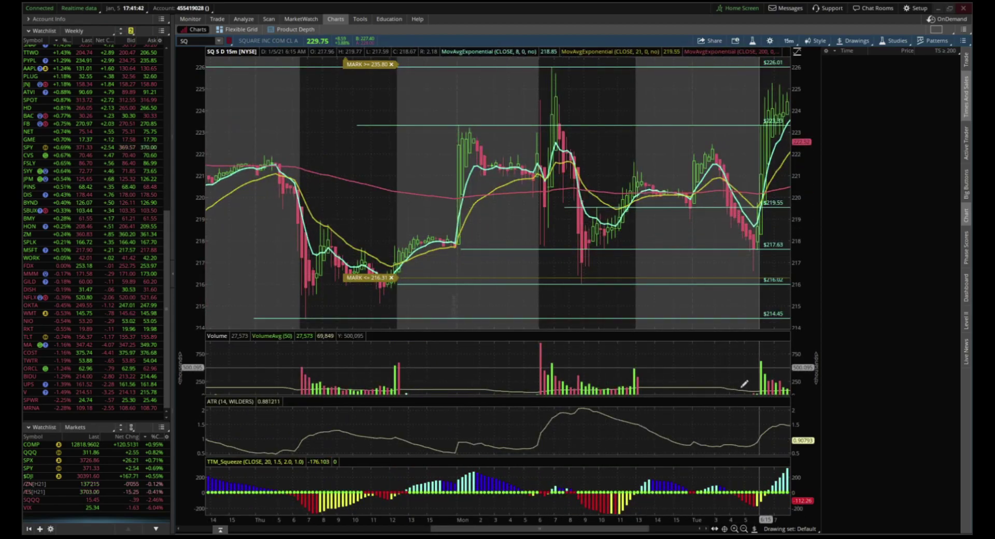
pyautogui.moveTo(760, 378); pyautogui.dragTo(711, 378)
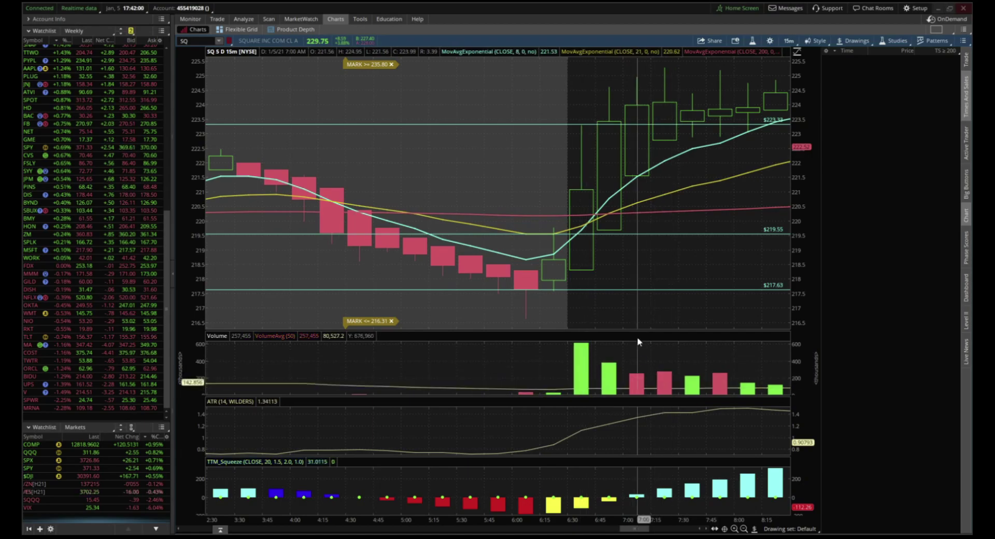
# Step: Reset the SQ chart's zoom and switch it to 20 days of hourly candles
pyautogui.rightClick(635, 281)
pyautogui.click(669, 288)
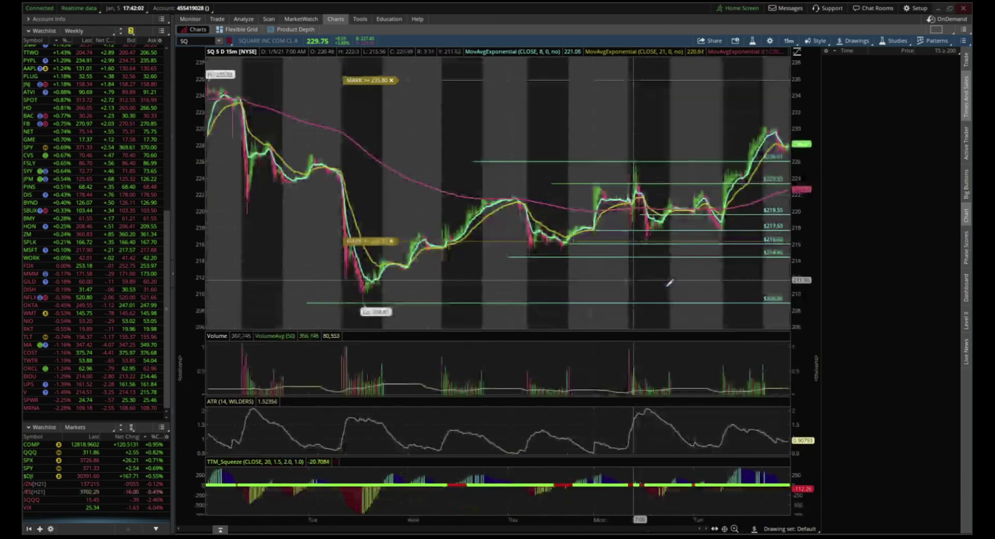
pyautogui.click(788, 40)
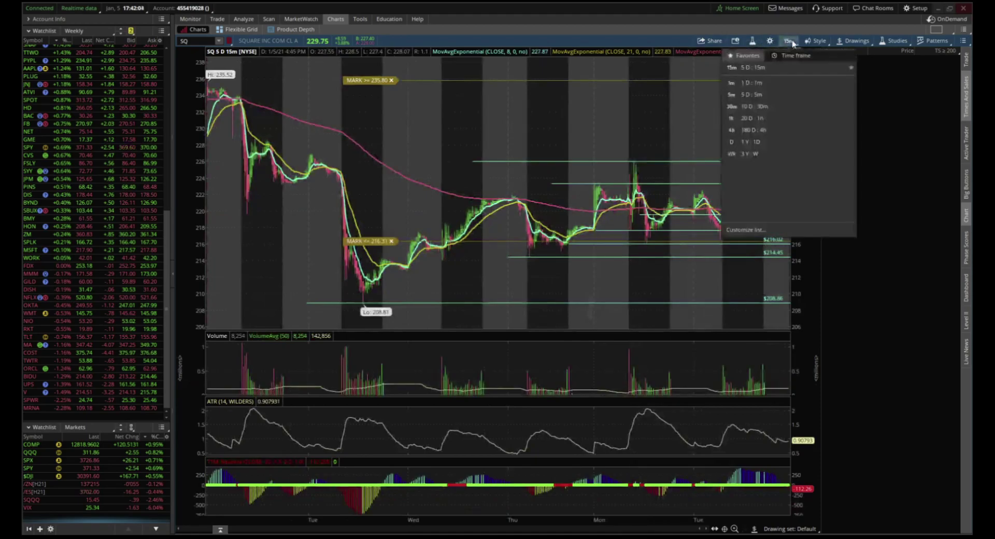
pyautogui.click(759, 119)
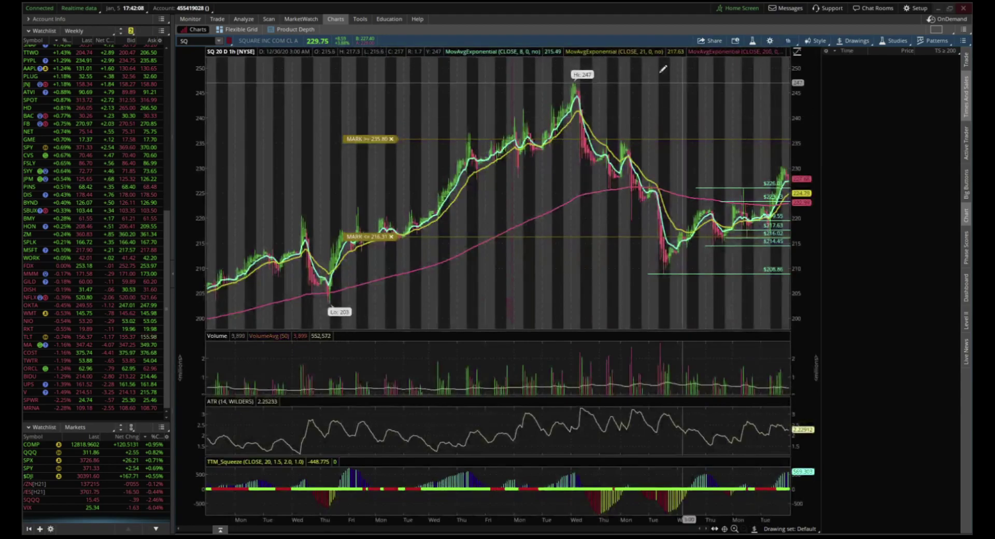